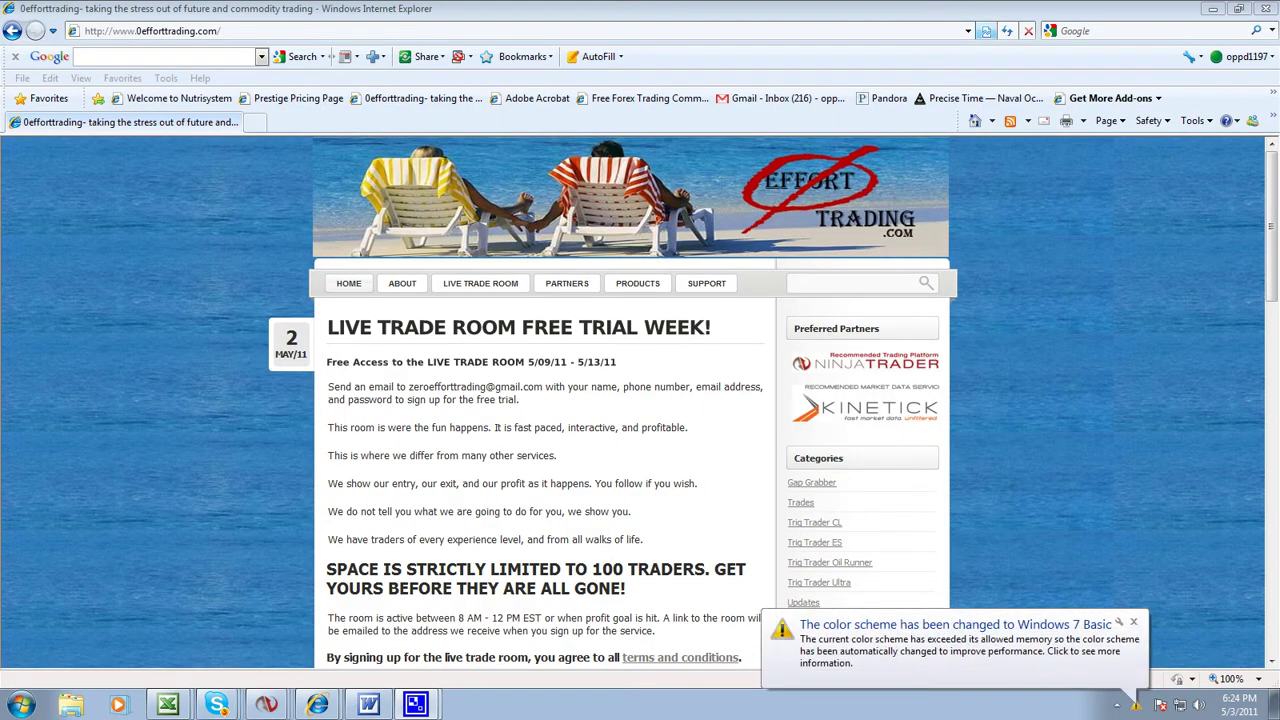
Minimize Internet Explorer to bring the NinjaTrader Control Center into view
left_click(1212, 12)
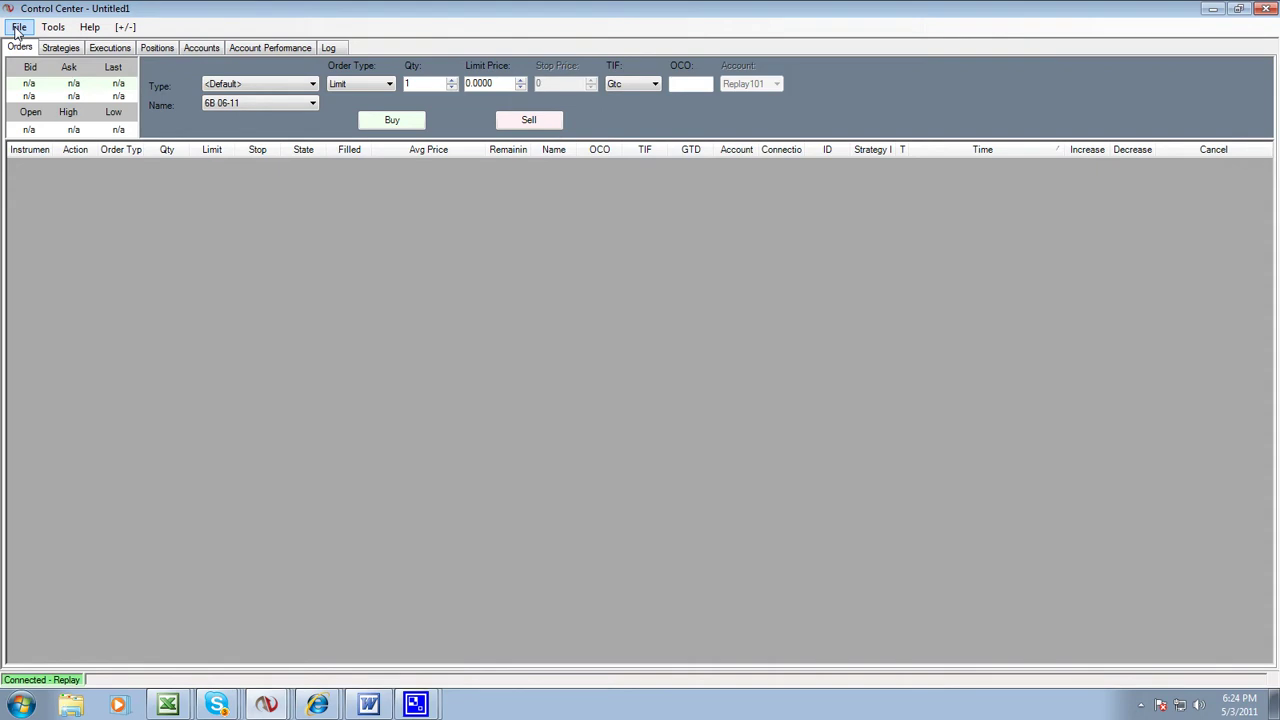
Open a new Dynamic SuperDOM for CL 06-11 with ATM strategy 'ten' and move it to the screen top
left_click(17, 30)
mouse_move(61, 50)
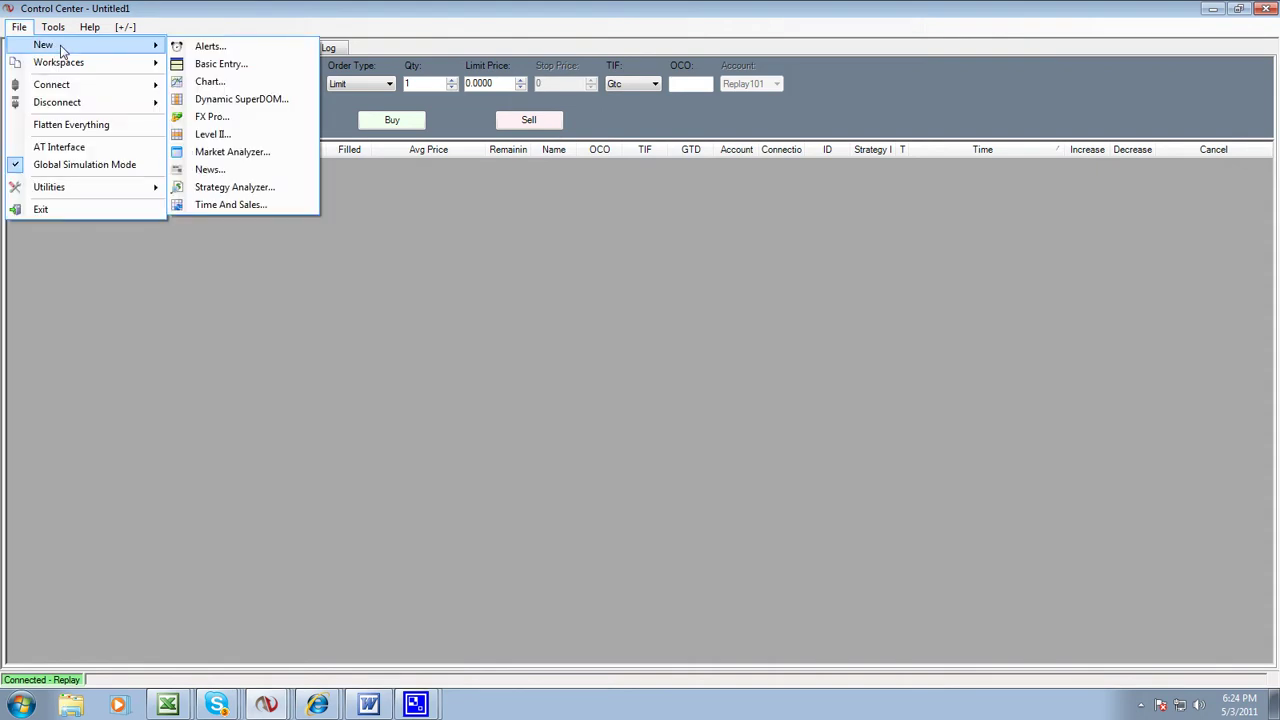
left_click(240, 100)
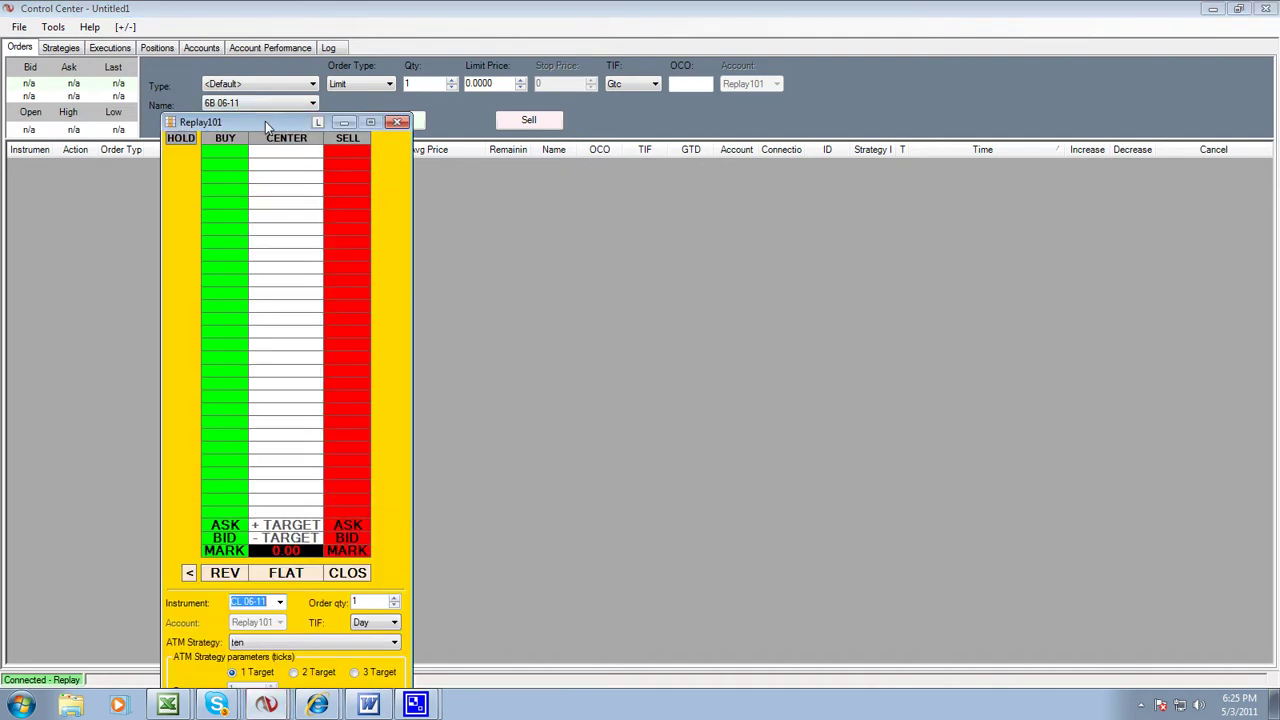
left_click_drag(265, 121, 377, 17)
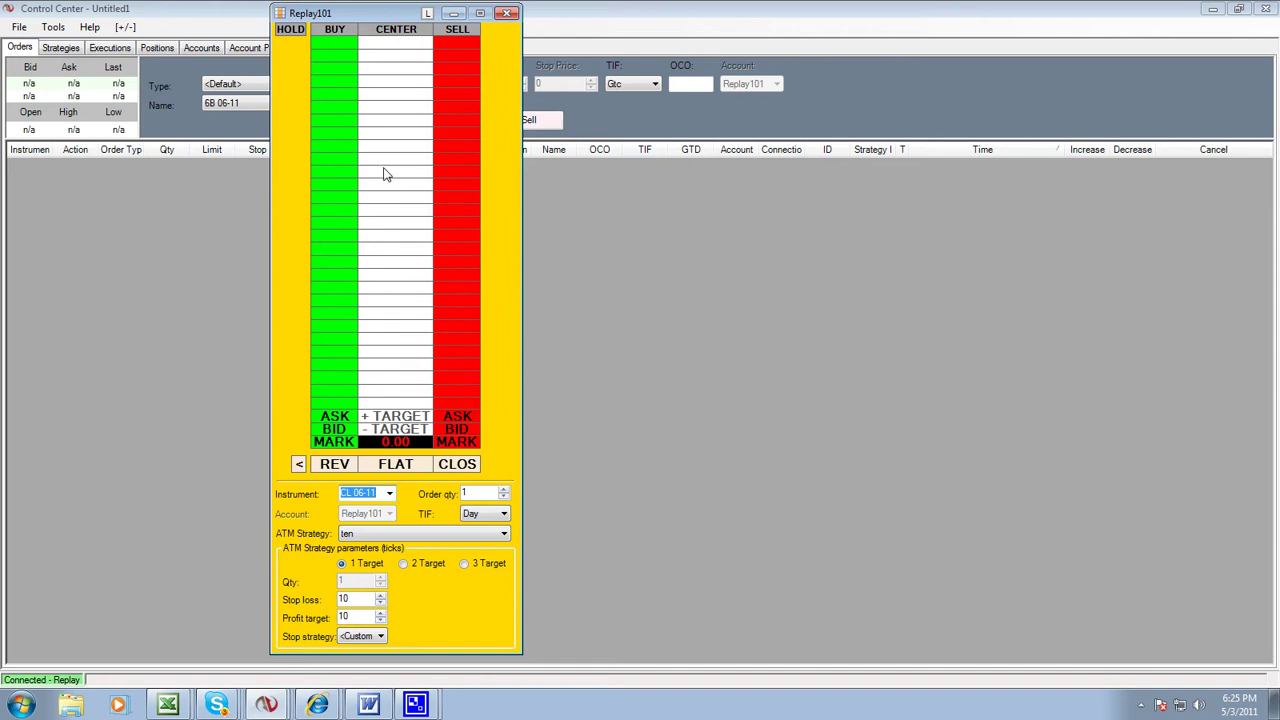
left_click(405, 452)
Switch the stop strategy to <Custom> and set the auto-breakeven profit trigger to 8 ticks
left_click(355, 638)
left_click(357, 642)
left_click(353, 651)
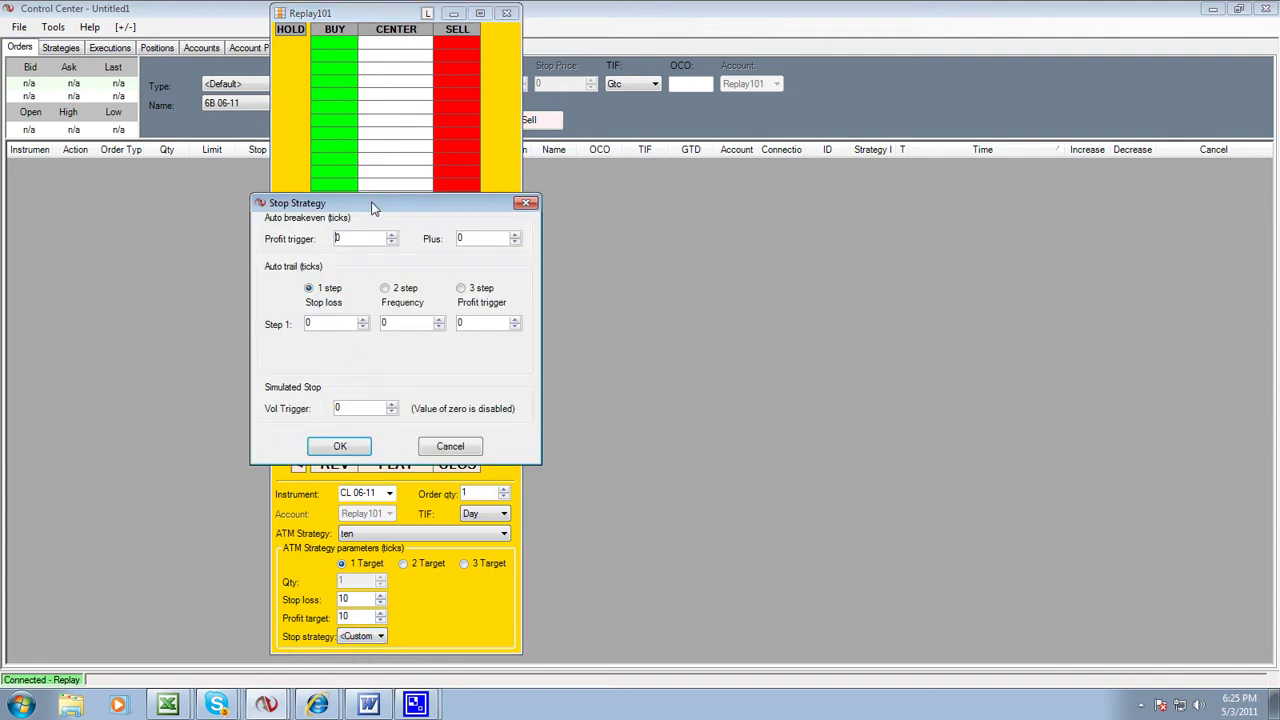
left_click_drag(371, 205, 485, 201)
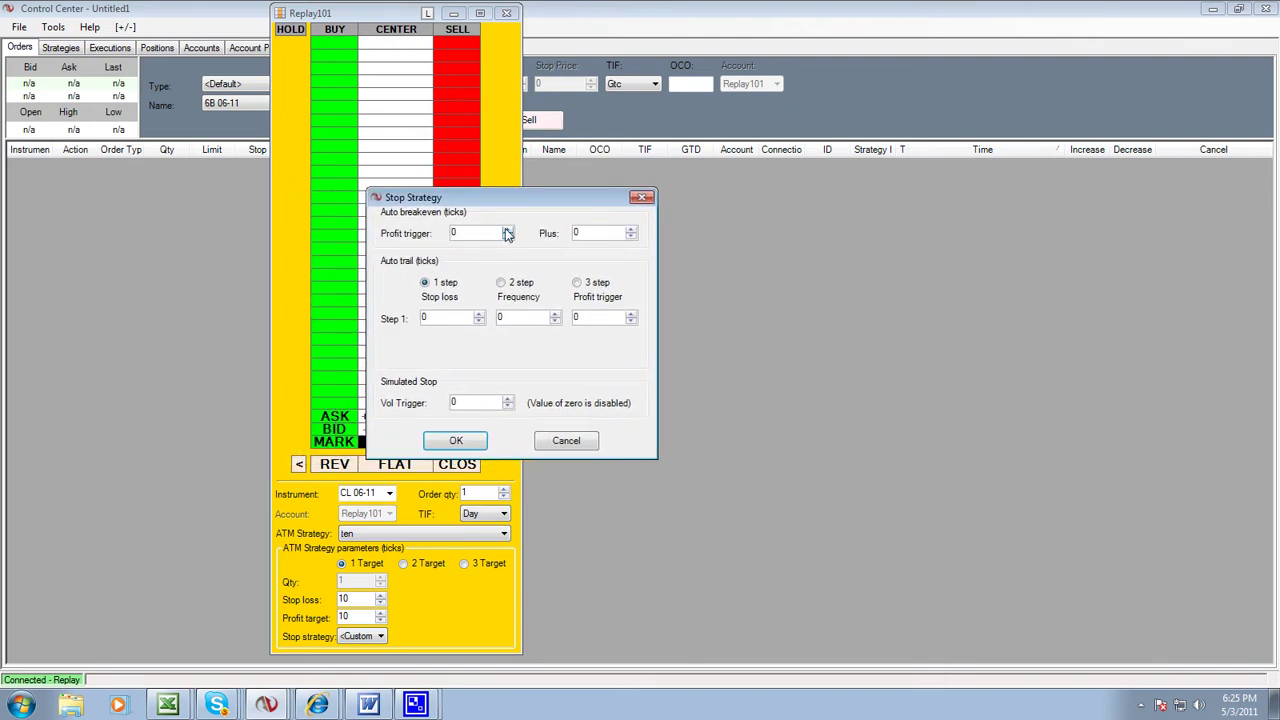
left_click(507, 229)
left_click(507, 229)
left_click(507, 229)
left_click(507, 229)
left_click(507, 229)
left_click(507, 229)
double_click(456, 233)
left_click(459, 234)
Configure a one-step auto trail with stop loss 3 and frequency 1, then confirm
left_click(480, 314)
left_click(555, 315)
left_click(631, 314)
left_click(631, 314)
left_click(455, 442)
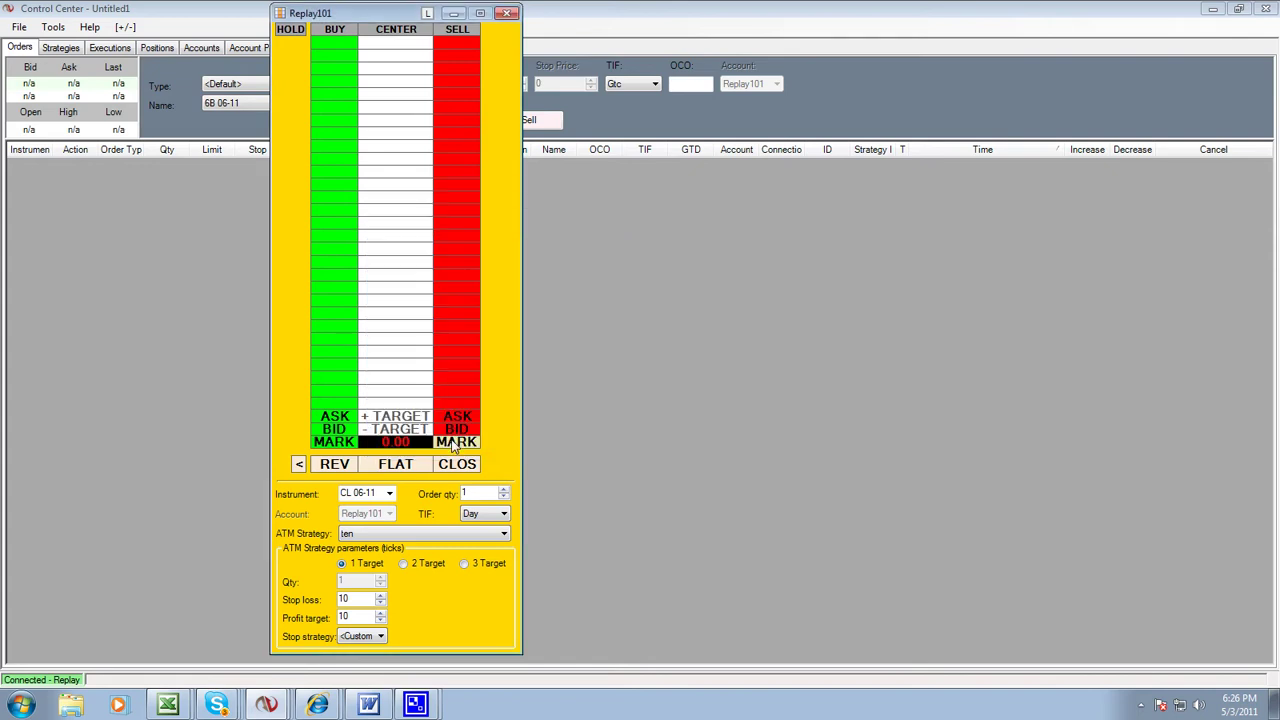
Save the 10-tick stop/target settings with the custom stop strategy as ATM template 'ten'
right_click(442, 598)
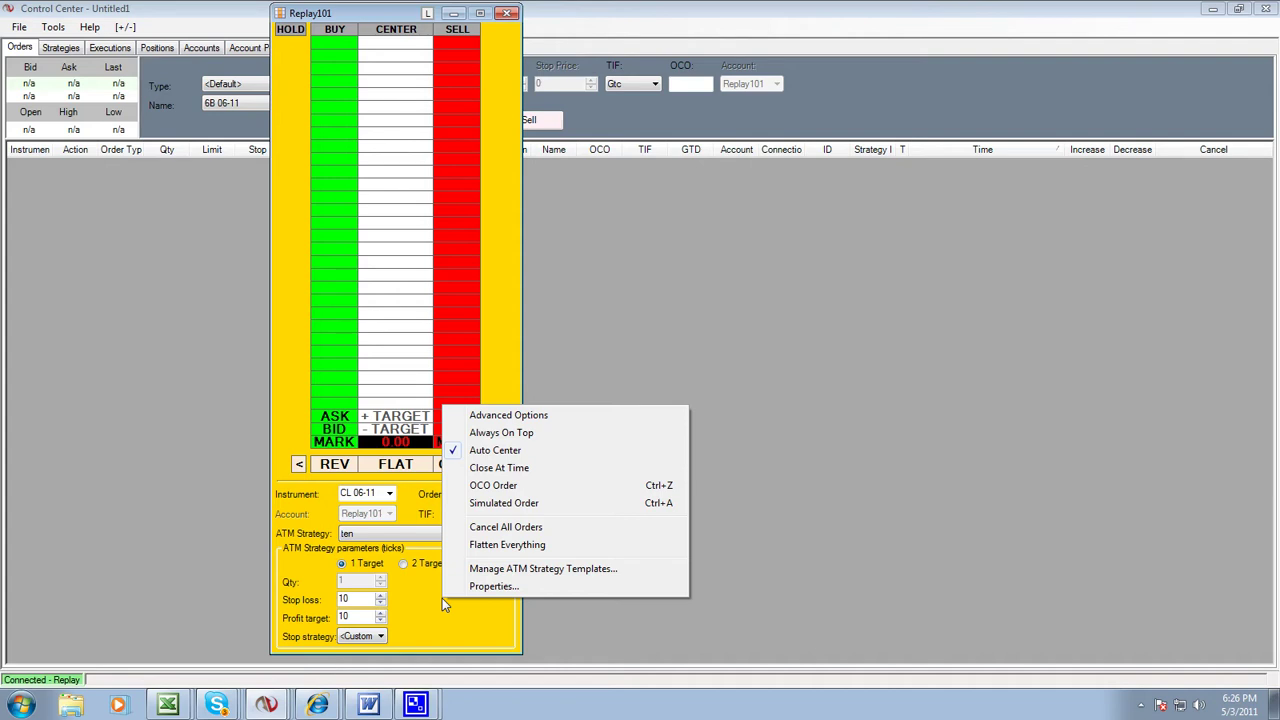
left_click(497, 569)
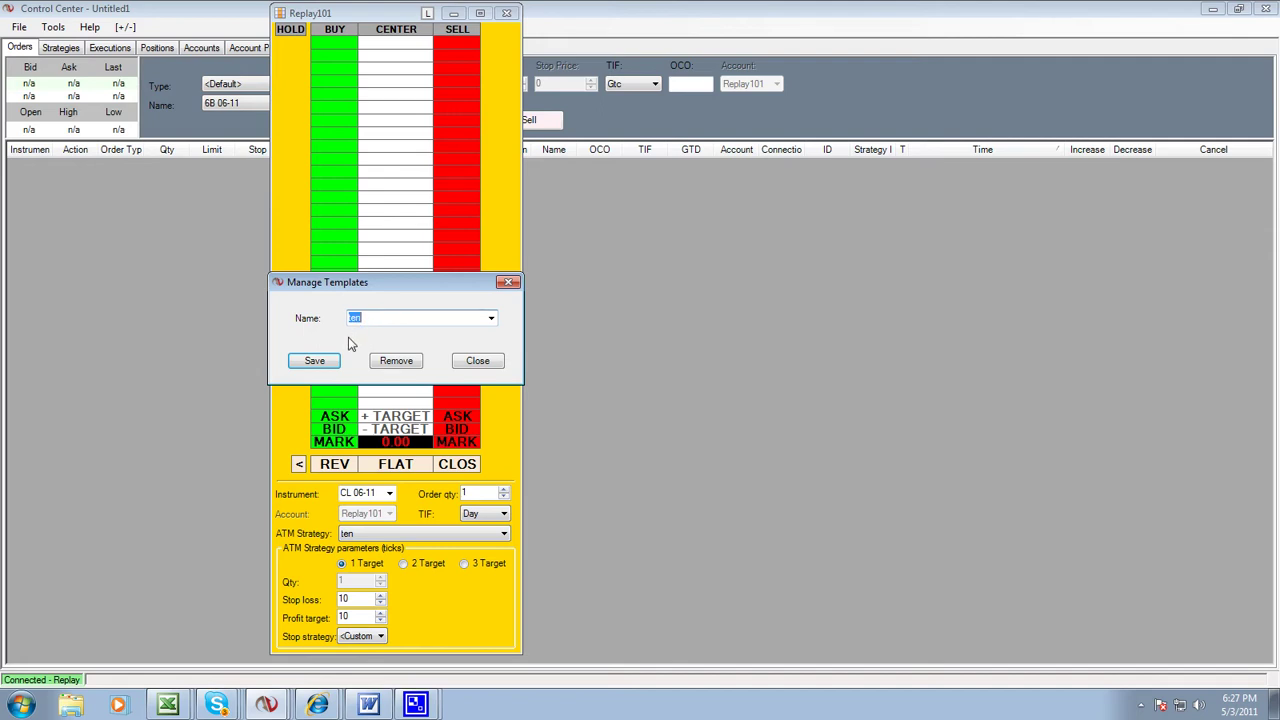
left_click(314, 361)
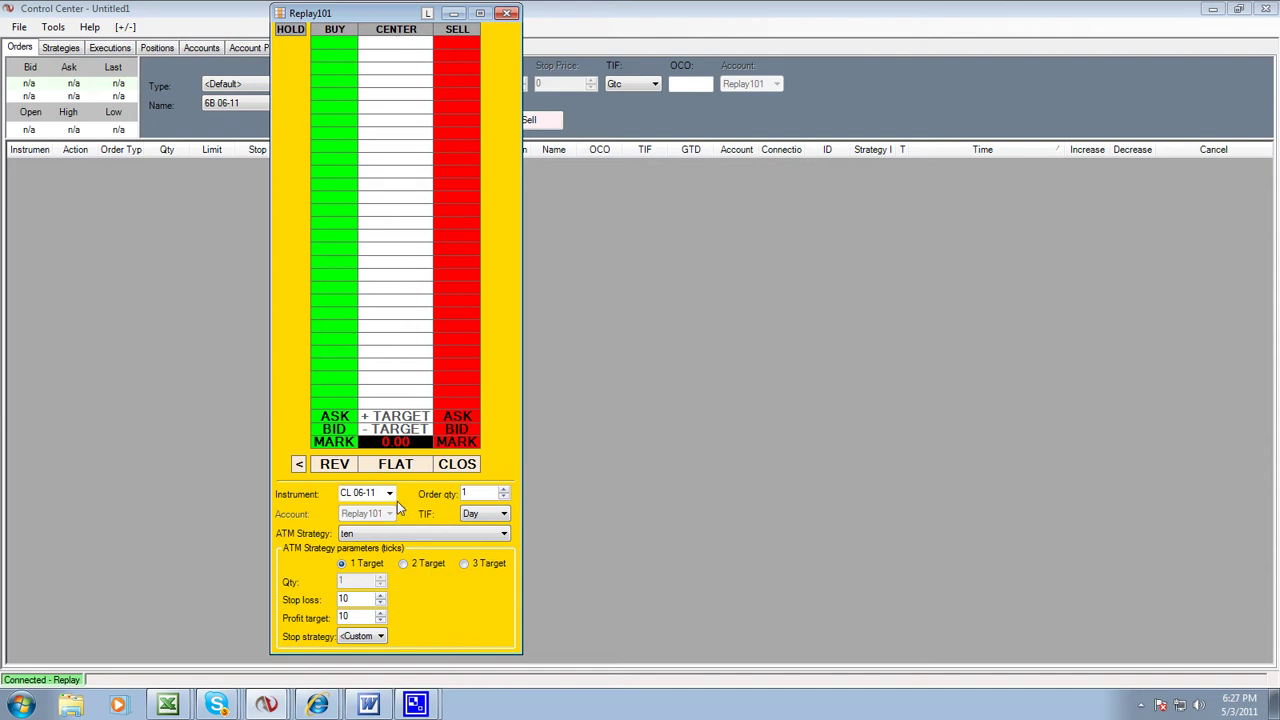
Open a second Dynamic SuperDOM window and move it to the top of the screen
left_click(19, 28)
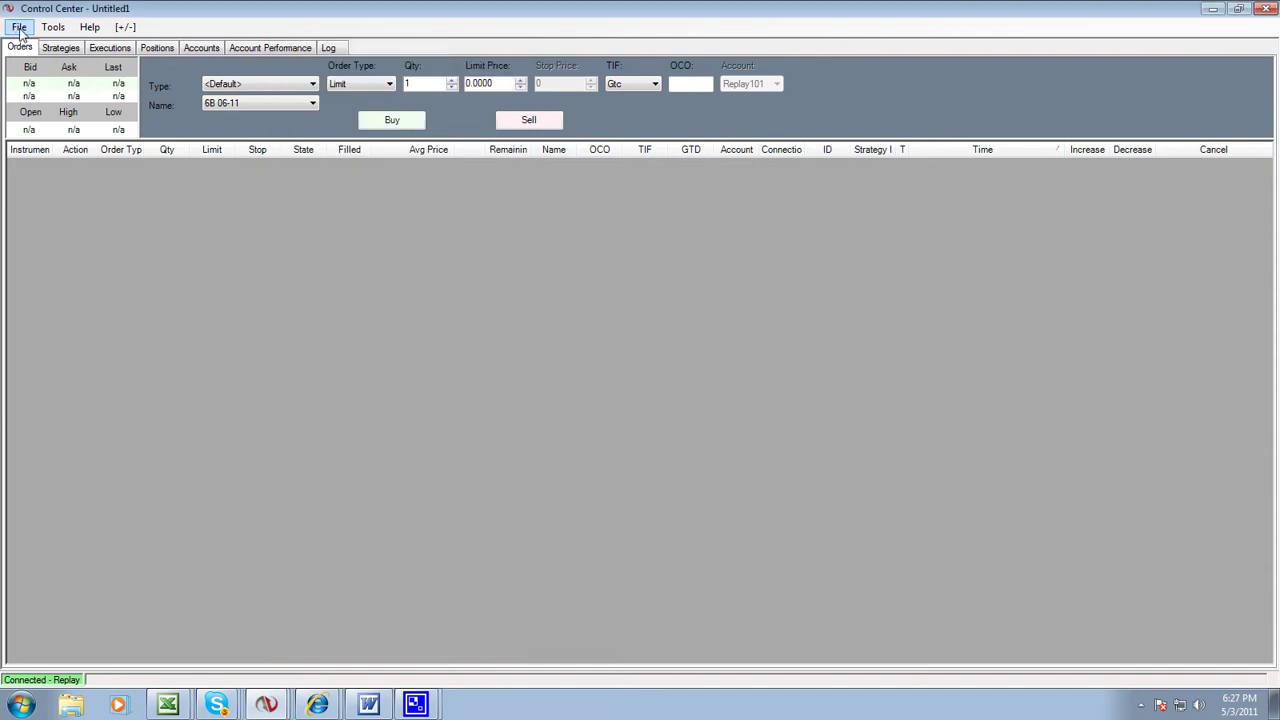
left_click(19, 28)
mouse_move(43, 47)
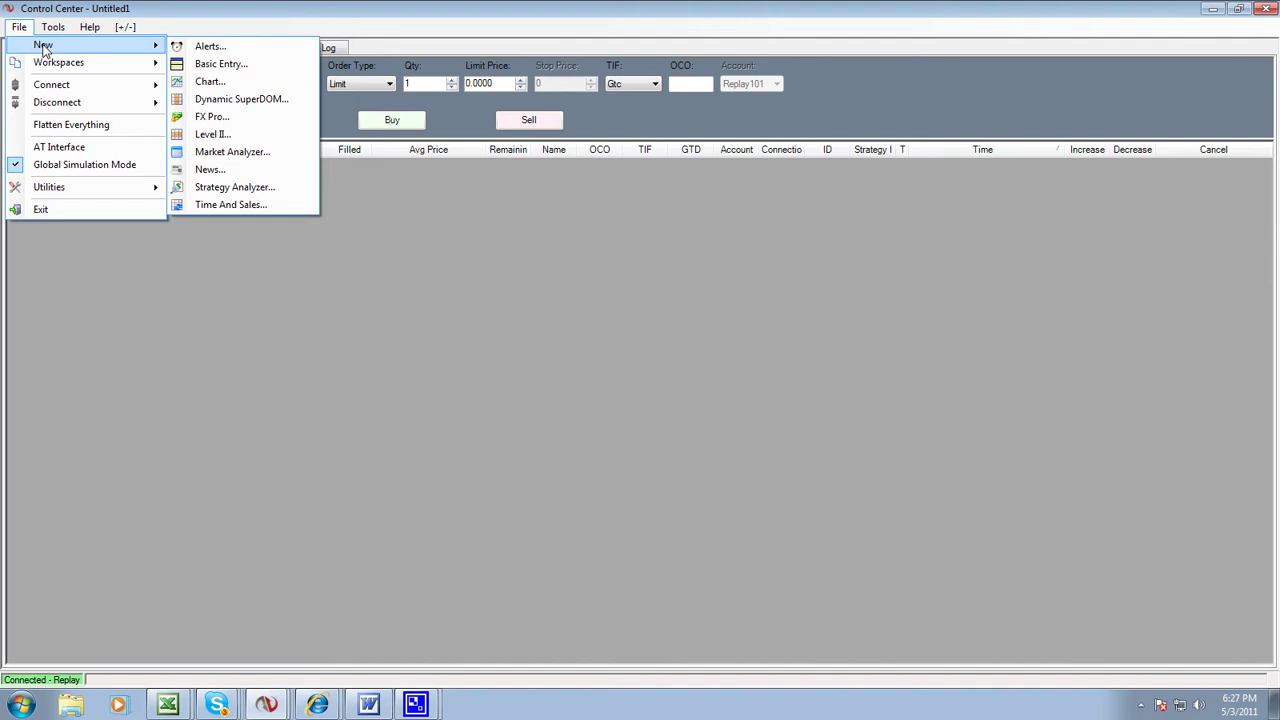
left_click(208, 108)
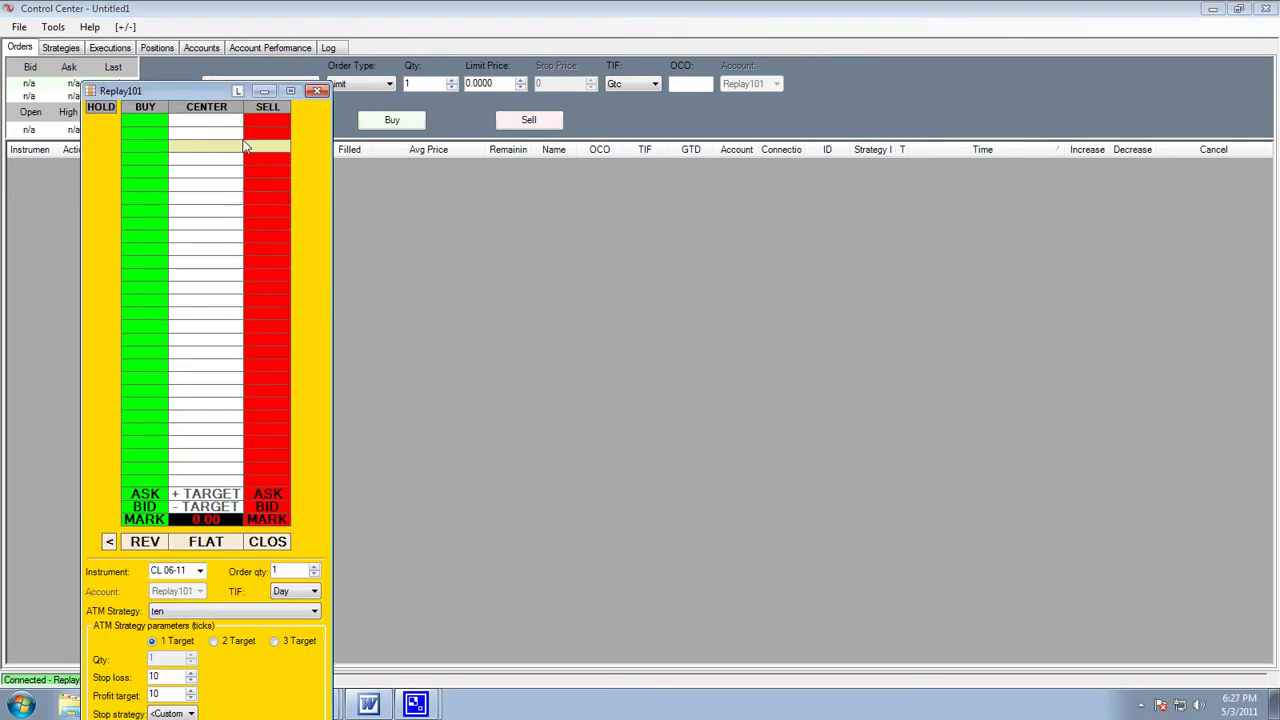
left_click_drag(222, 95, 333, 24)
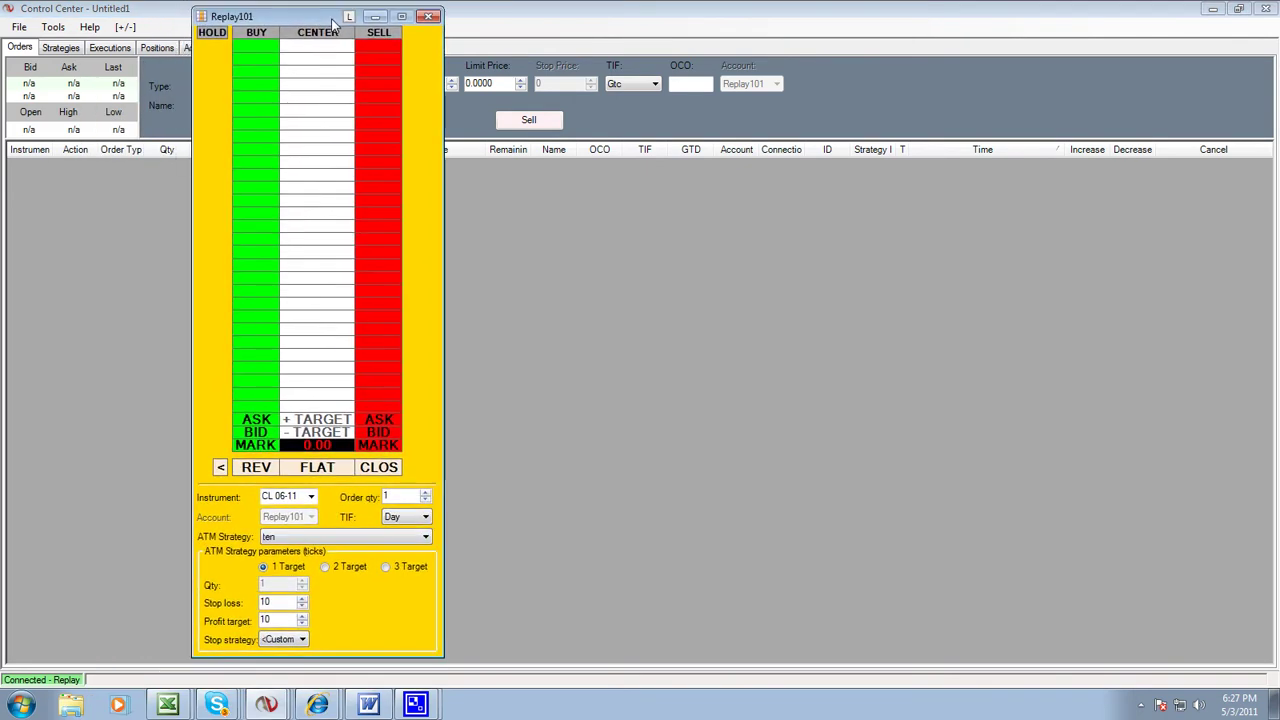
Set order quantity to 2 with a single target and a 20-tick stop loss
left_click(425, 494)
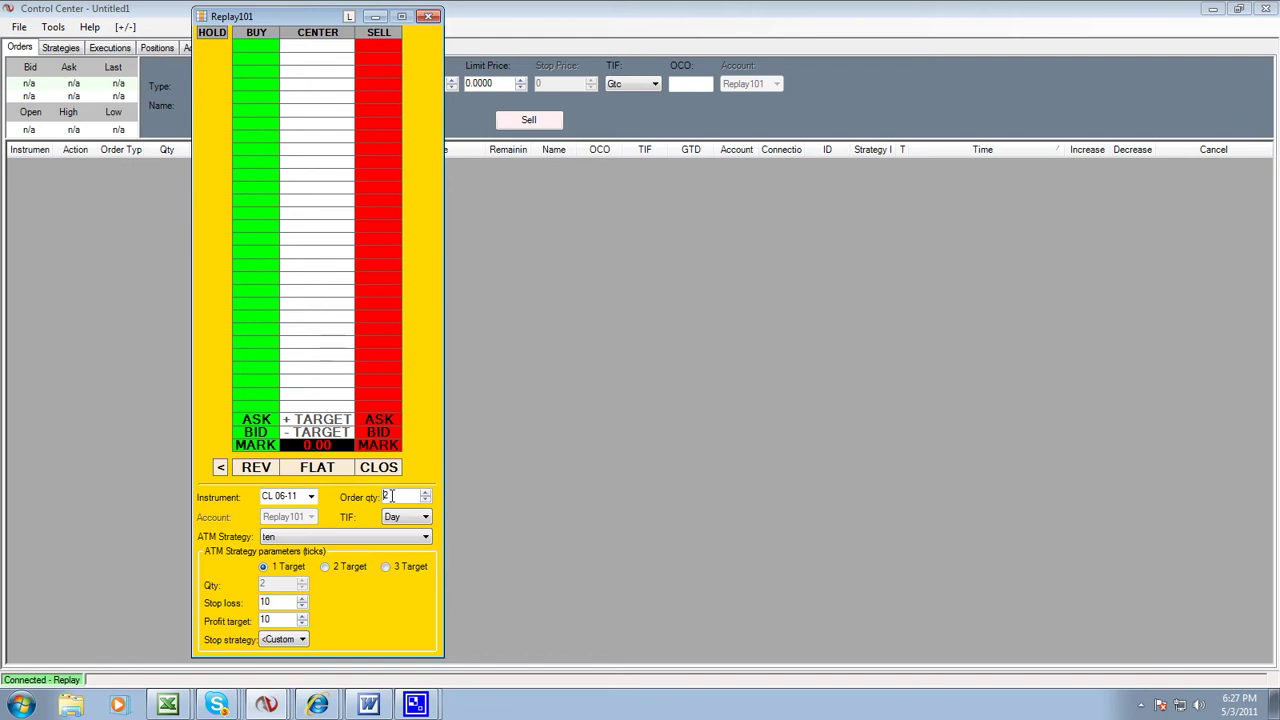
left_click(326, 567)
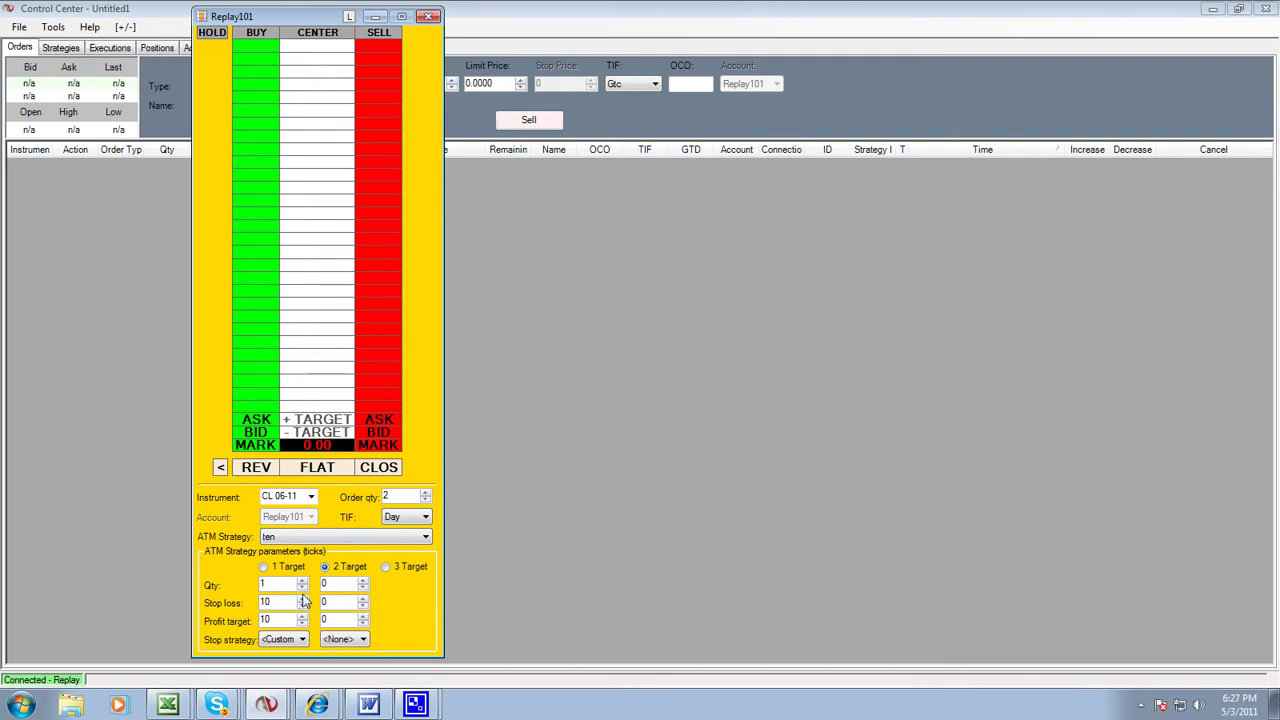
left_click(263, 567)
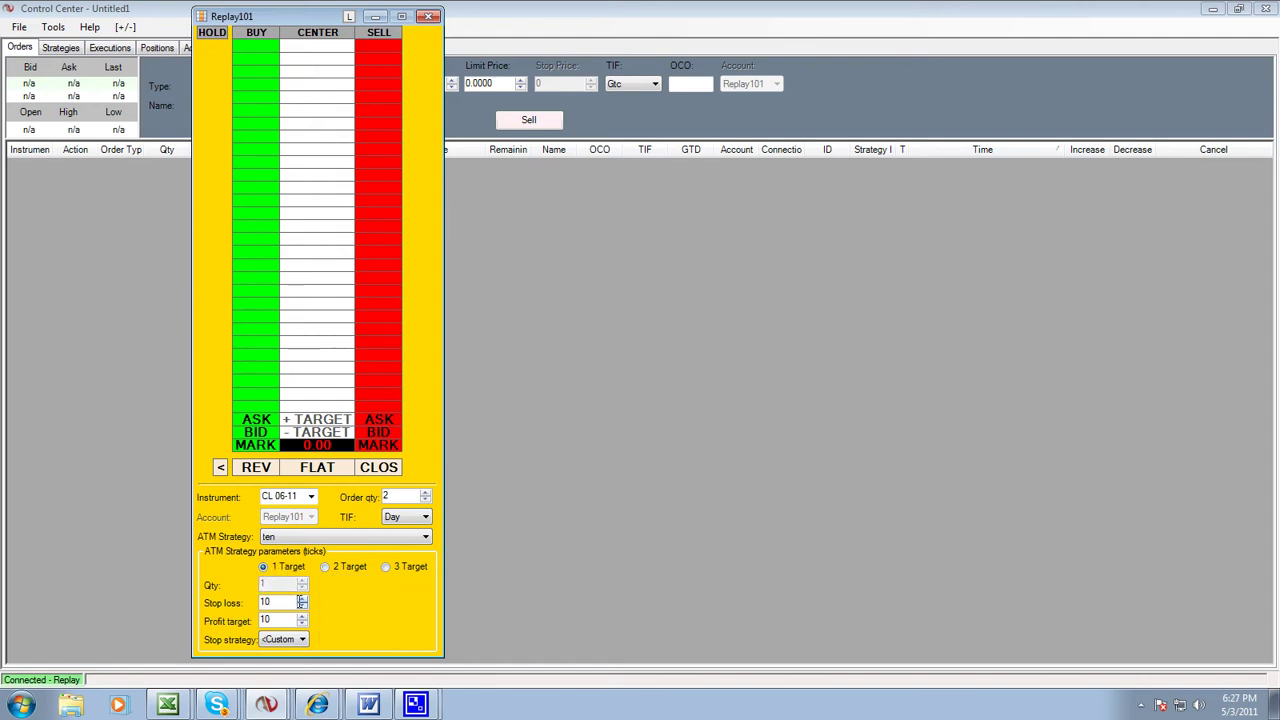
left_click(302, 598)
left_click(302, 598)
left_click(302, 598)
left_click(302, 598)
left_click(302, 598)
left_click(302, 598)
left_click(302, 600)
left_click(302, 600)
Set the profit target to 20 ticks and the stop strategy to <None>
left_click(302, 617)
left_click(302, 617)
left_click(302, 617)
left_click(302, 617)
left_click(302, 617)
left_click(302, 617)
left_click(302, 617)
left_click(302, 639)
left_click(289, 664)
right_click(343, 603)
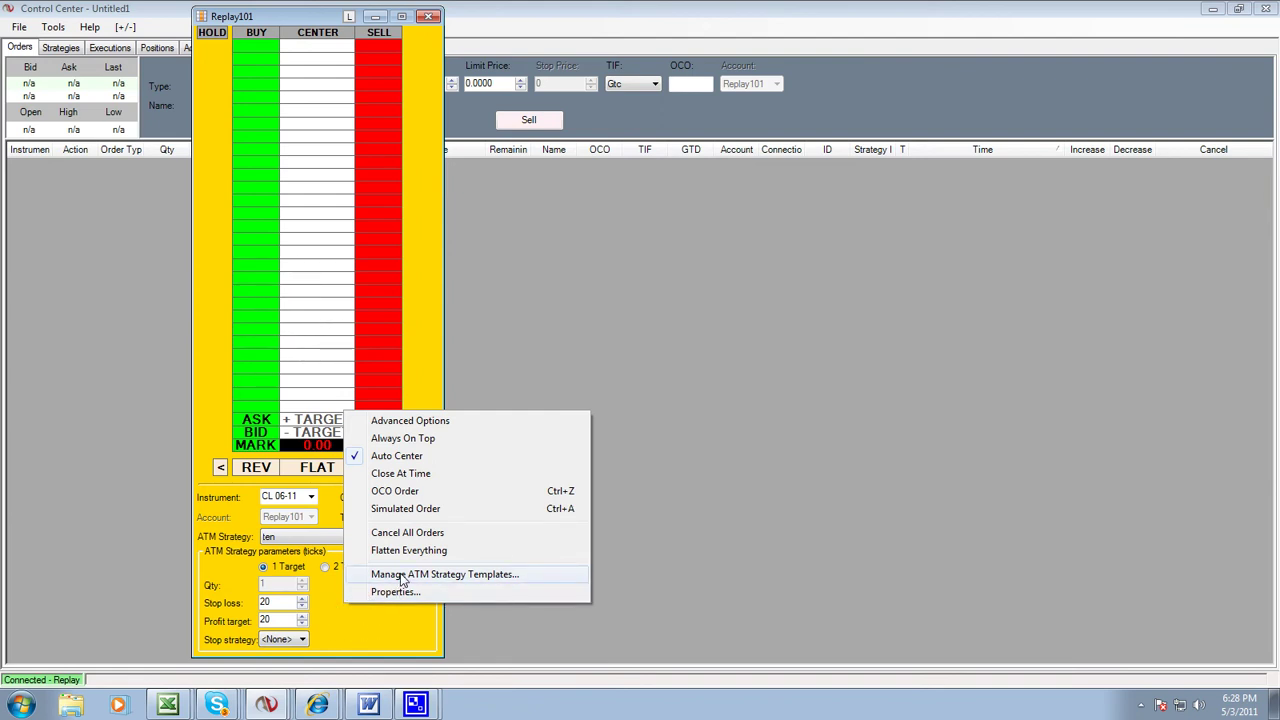
Save the second SuperDOM's 20-tick stop and target settings as ATM template 'twenty'
left_click(486, 582)
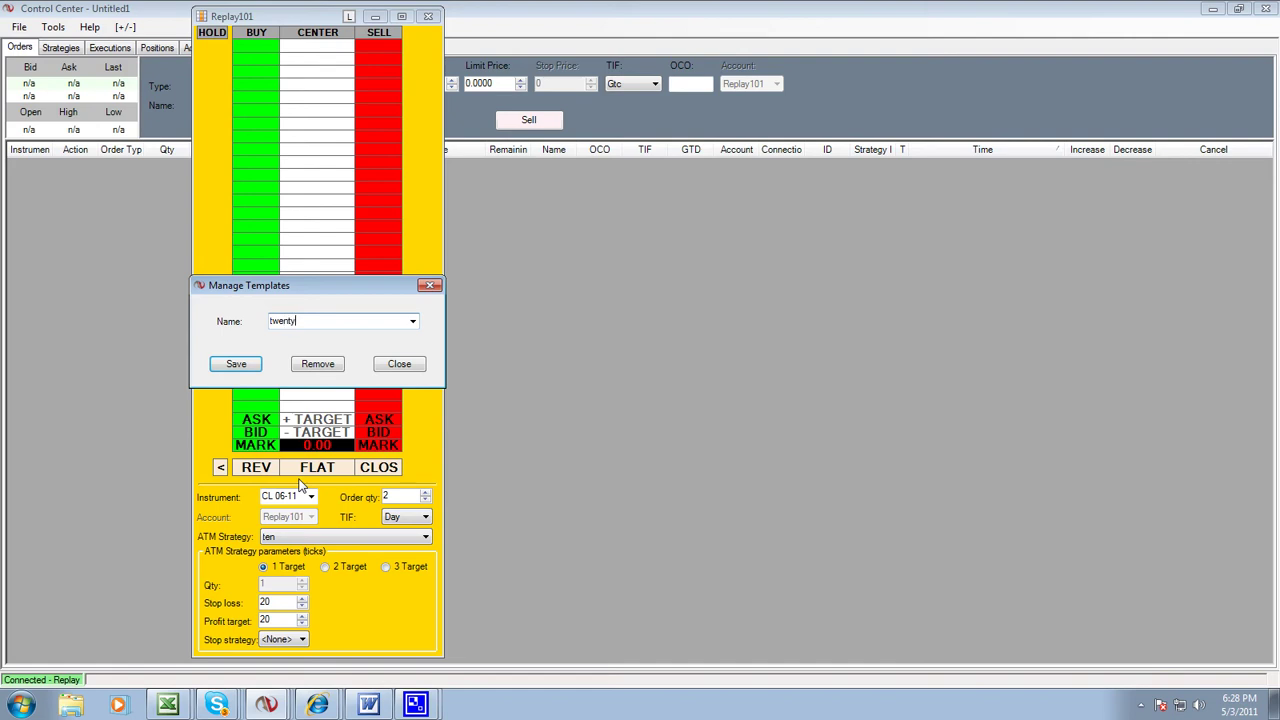
left_click(238, 364)
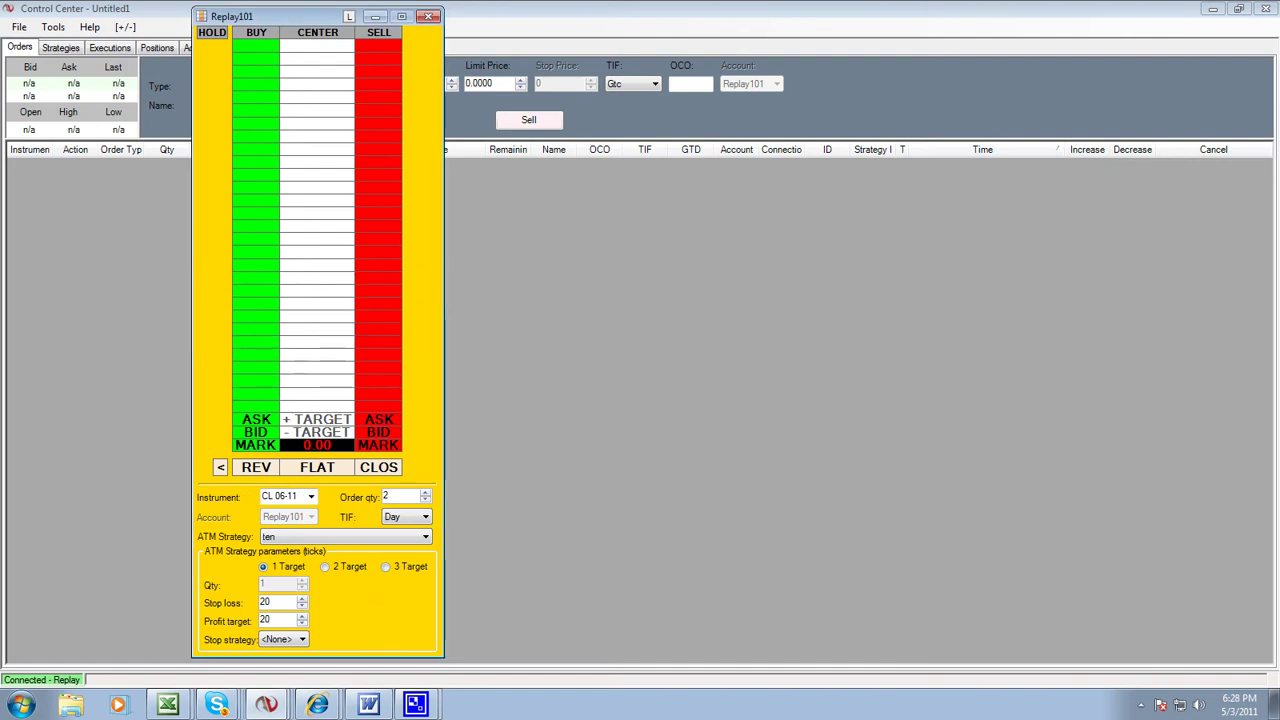
Place the second SuperDOM on the right with template 'twenty', and apply 'ten' to the left one
mouse_move(266, 705)
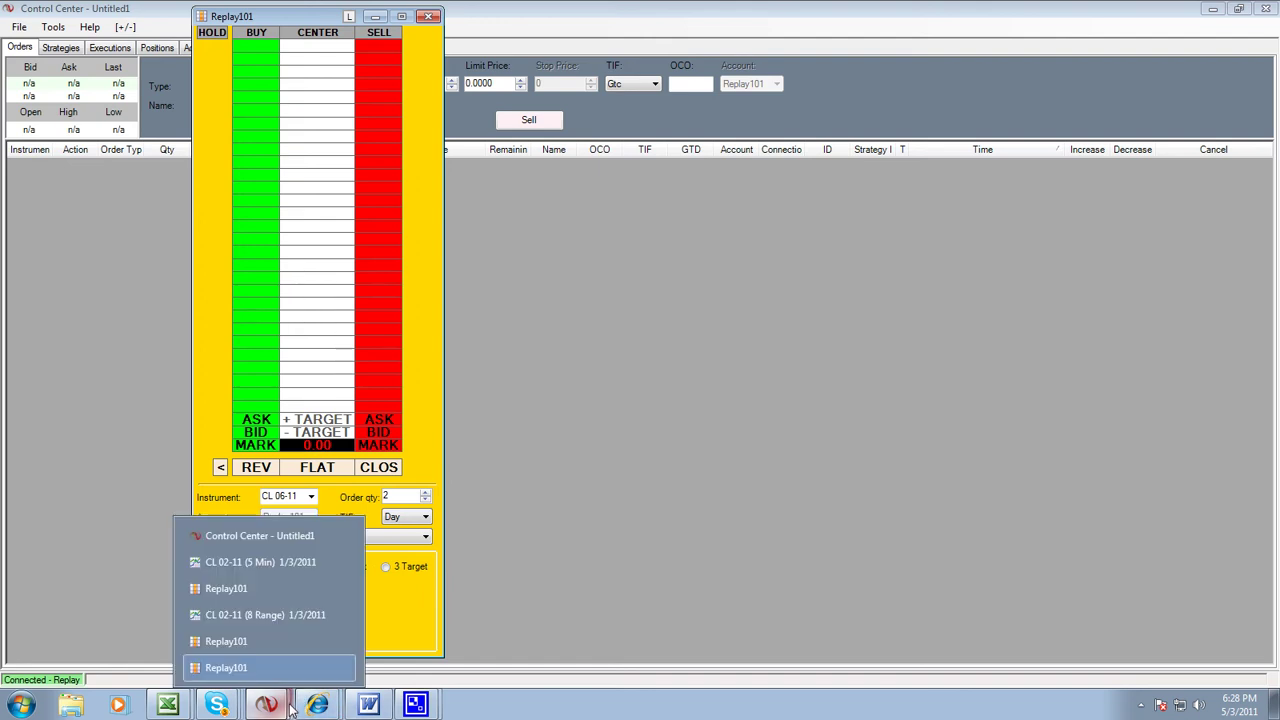
left_click(293, 638)
left_click_drag(390, 32, 561, 30)
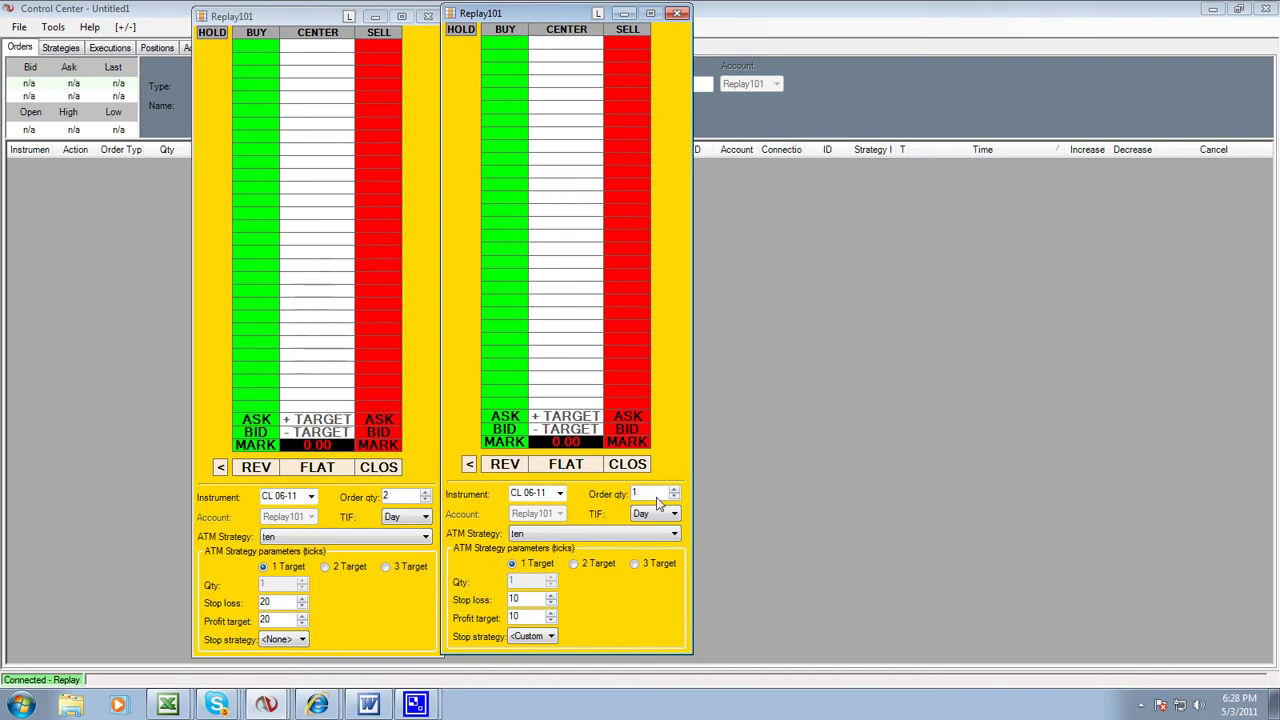
left_click(638, 536)
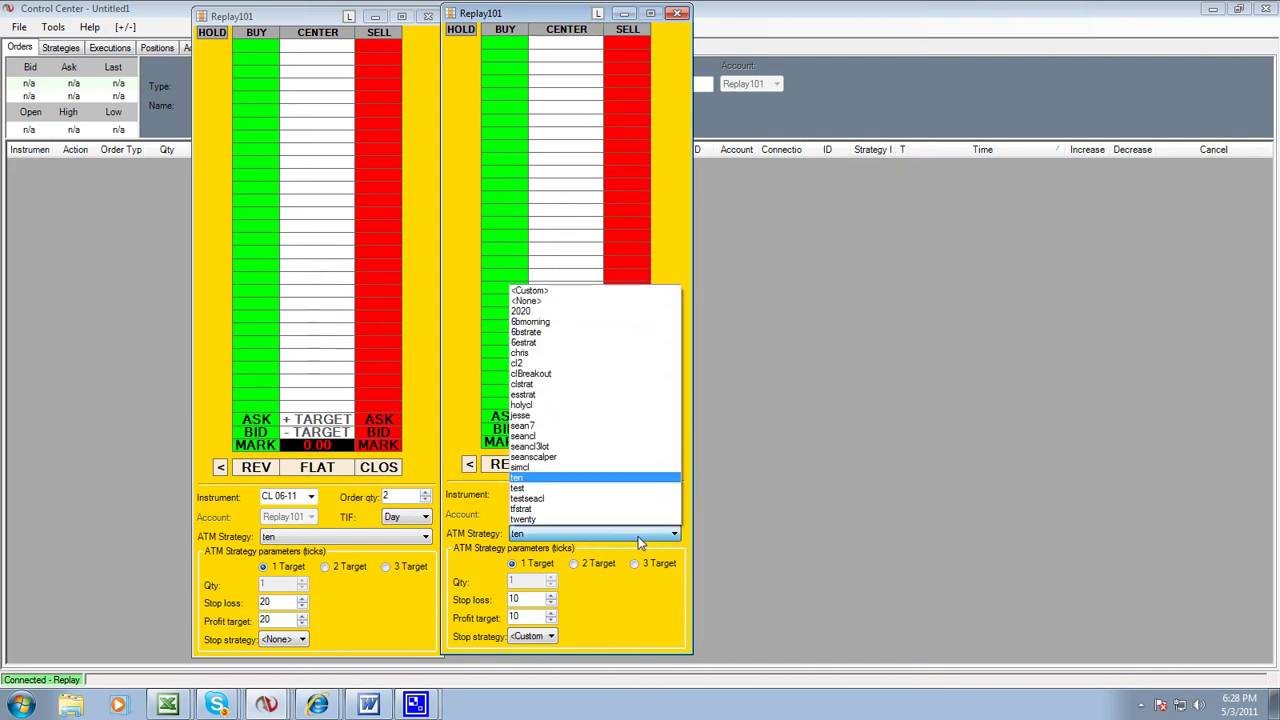
left_click(576, 518)
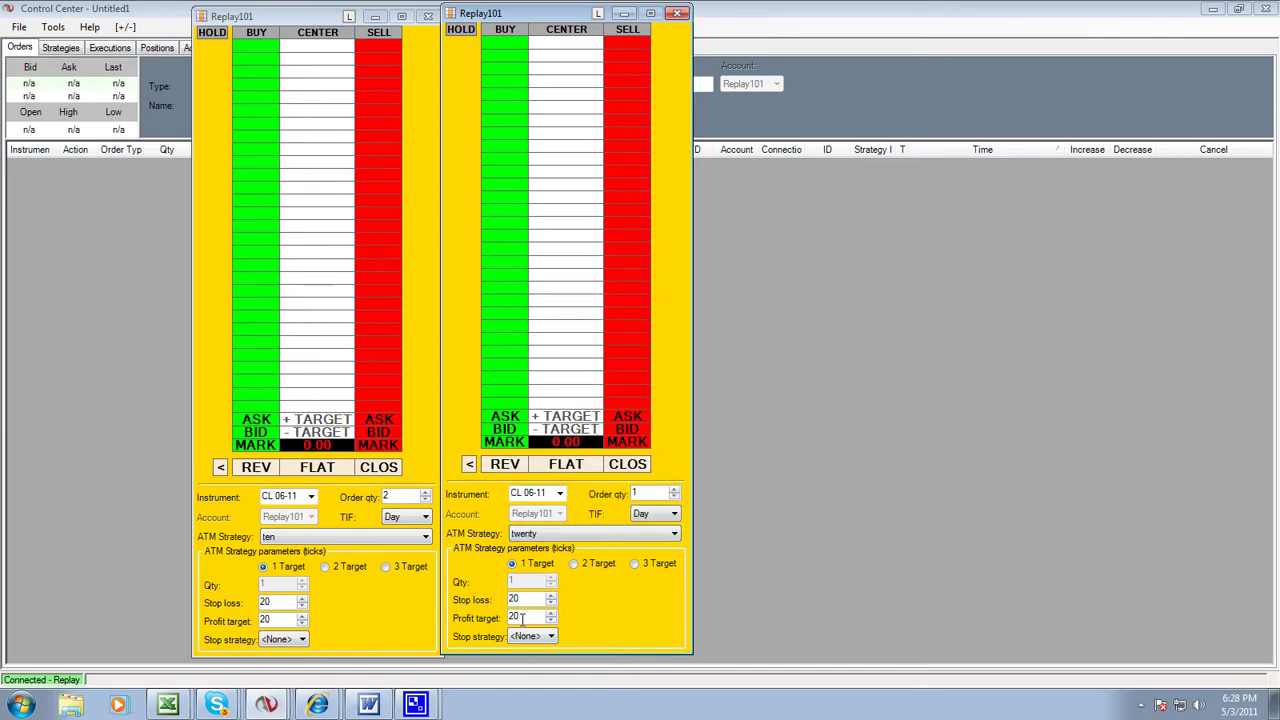
left_click(390, 539)
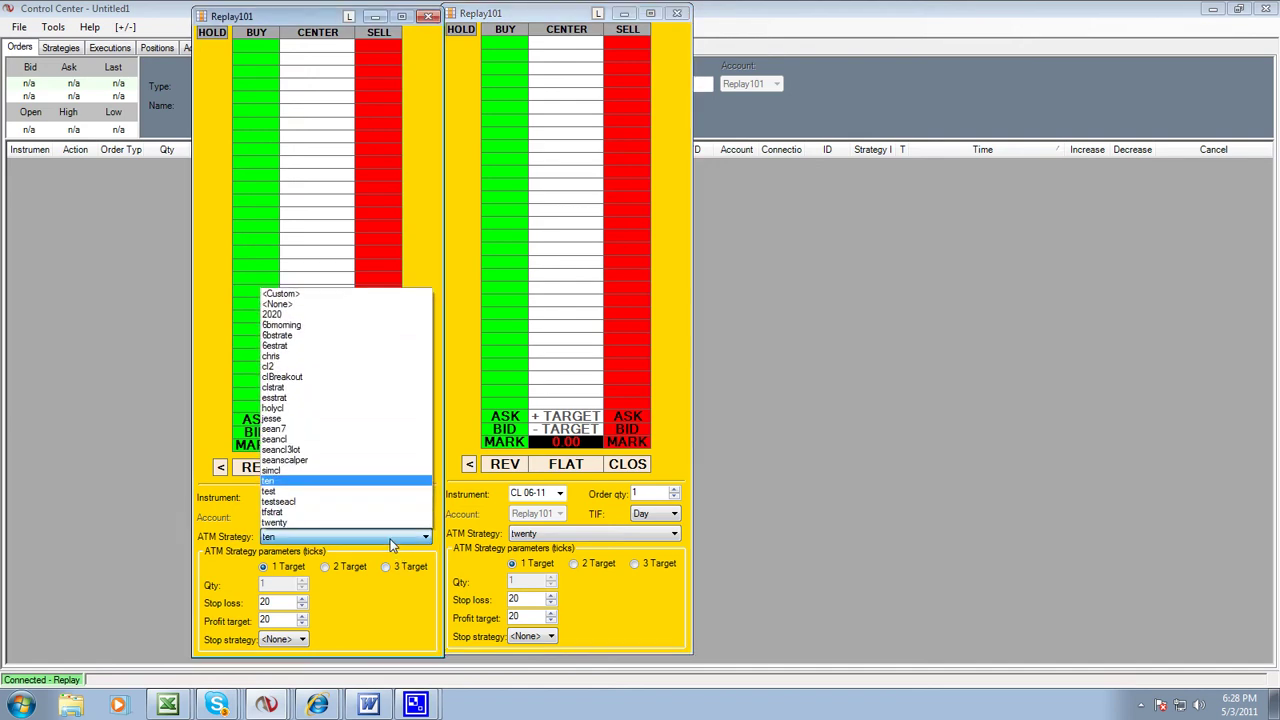
left_click(346, 483)
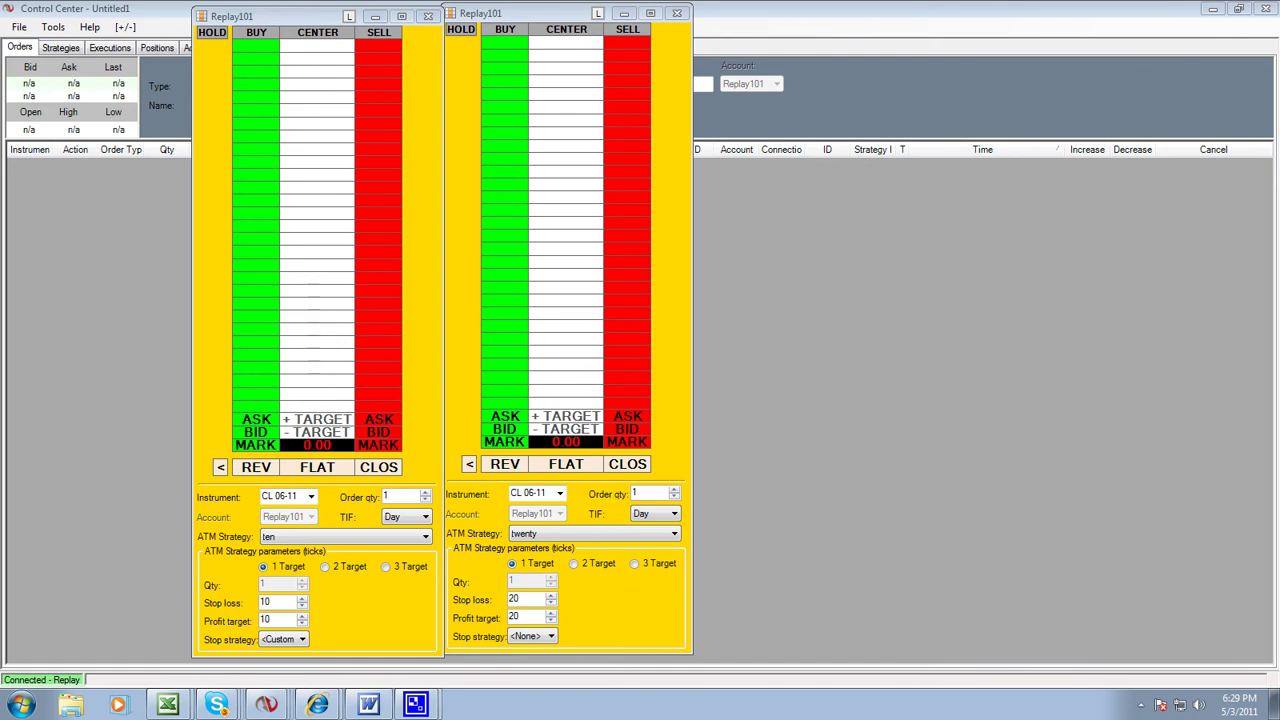
left_click(608, 148)
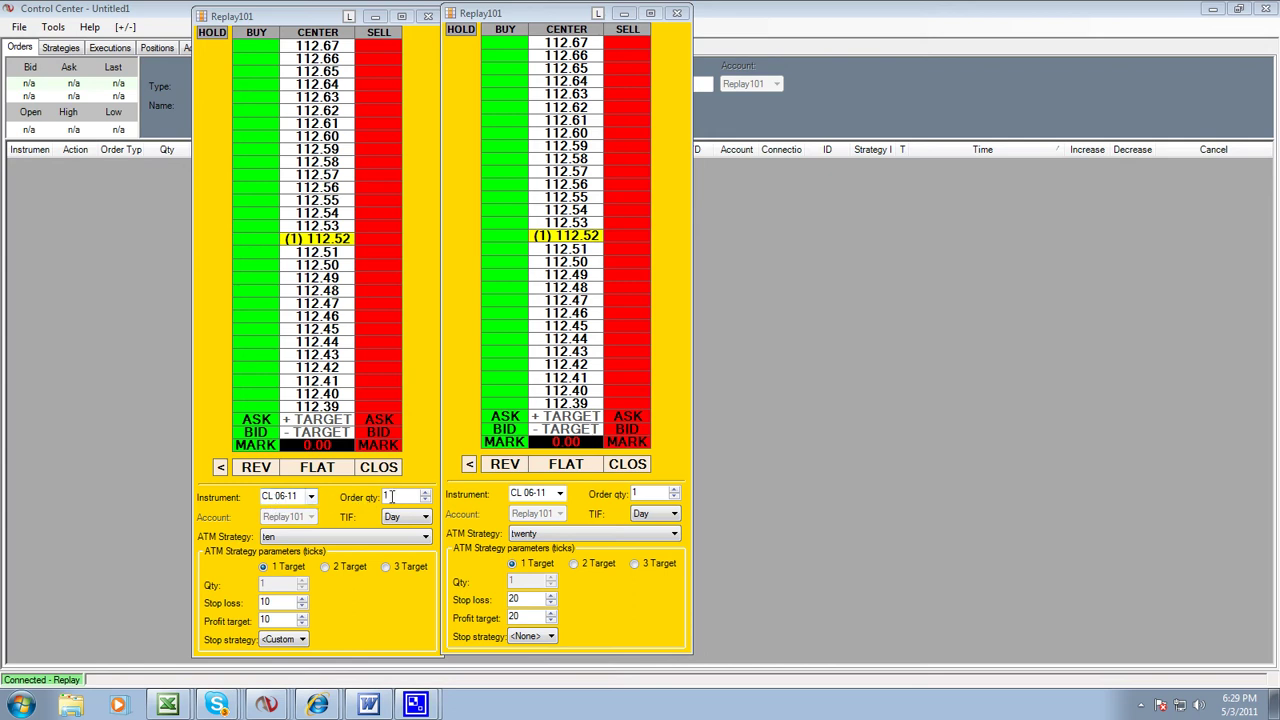
Move the left SuperDOM down and to the right, then bring the Control Center forward
left_click(349, 478)
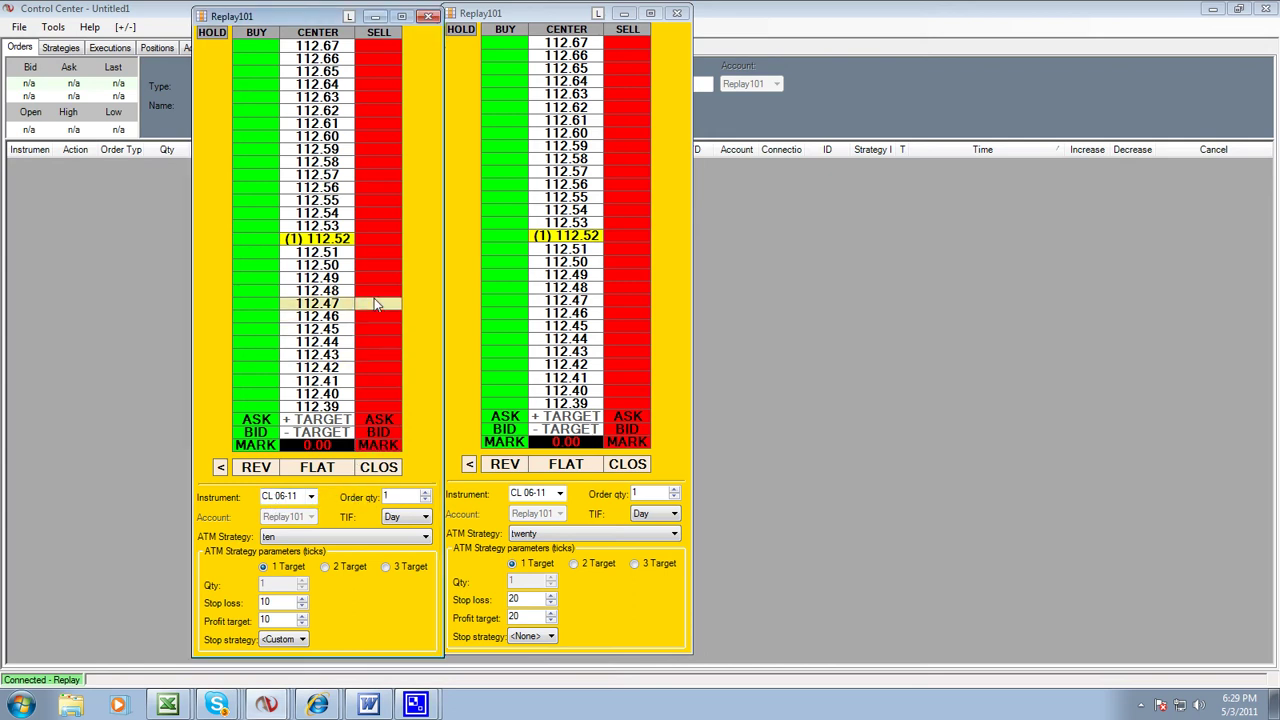
left_click_drag(327, 20, 528, 87)
left_click(53, 27)
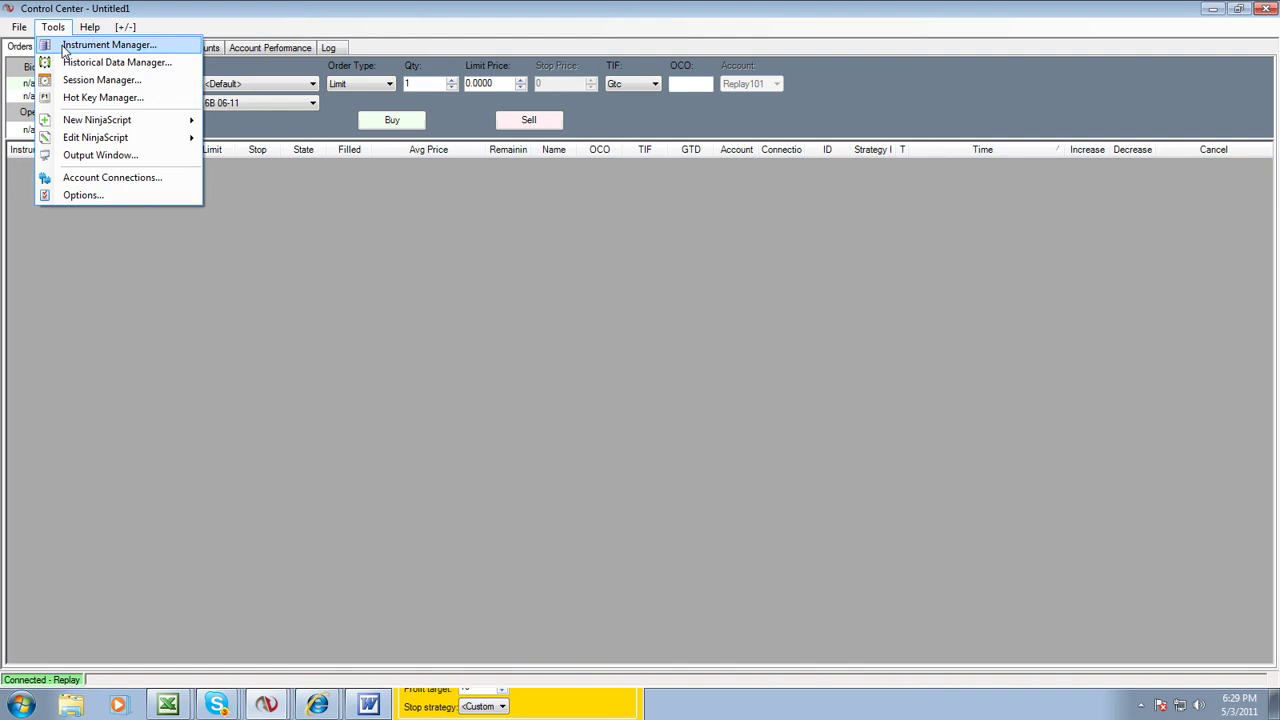
In the Instrument Manager, filter to Future, search, and select CL Light Sweet Crude (Nymex 06-11)
left_click(63, 45)
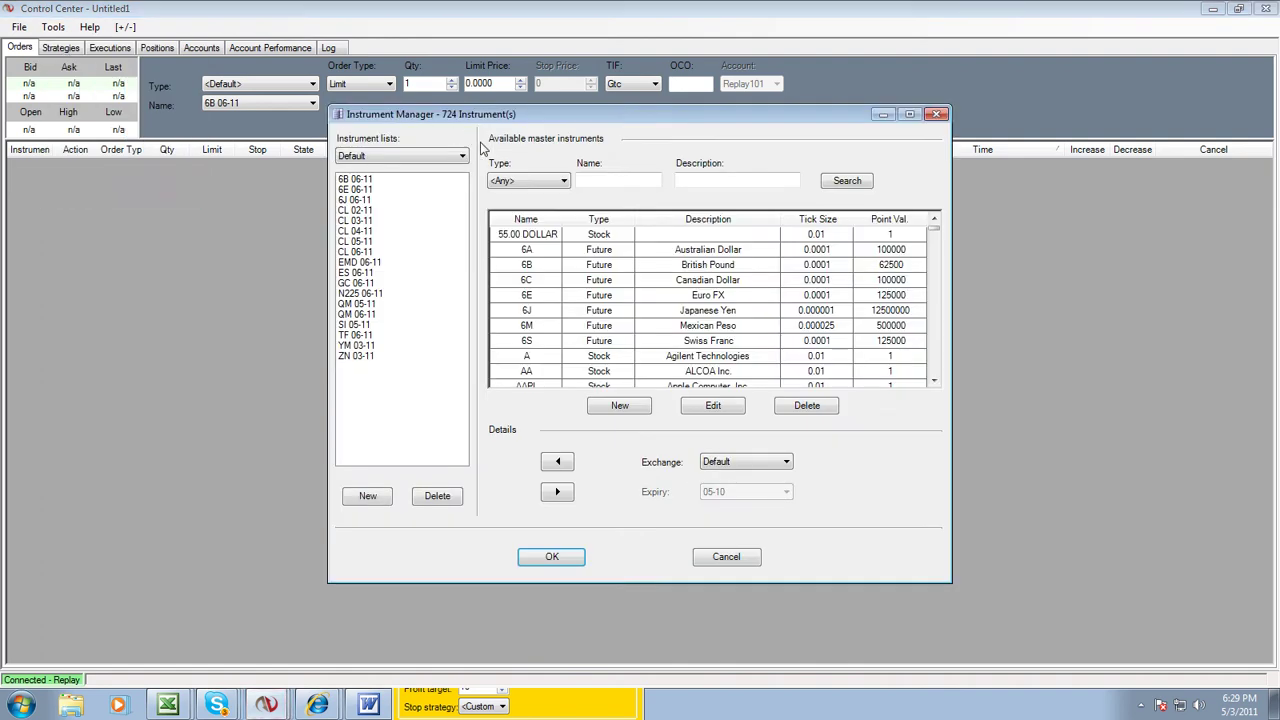
left_click(524, 184)
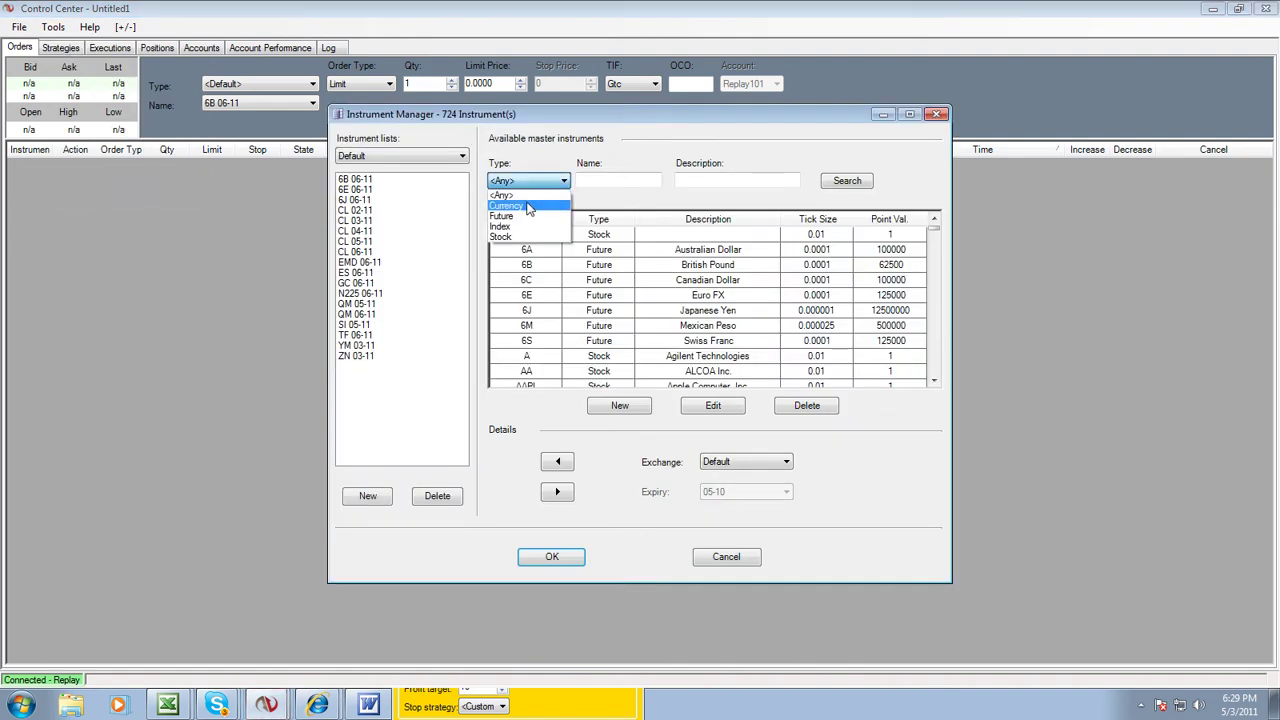
left_click(528, 221)
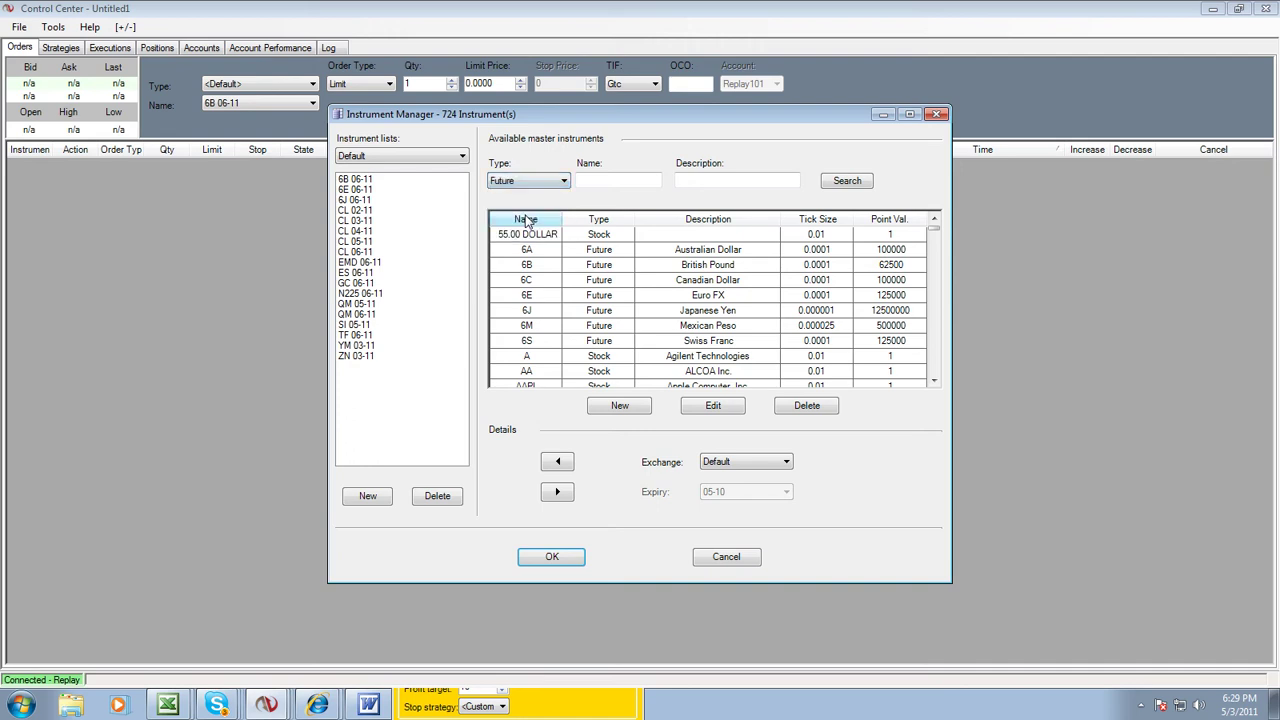
left_click(843, 185)
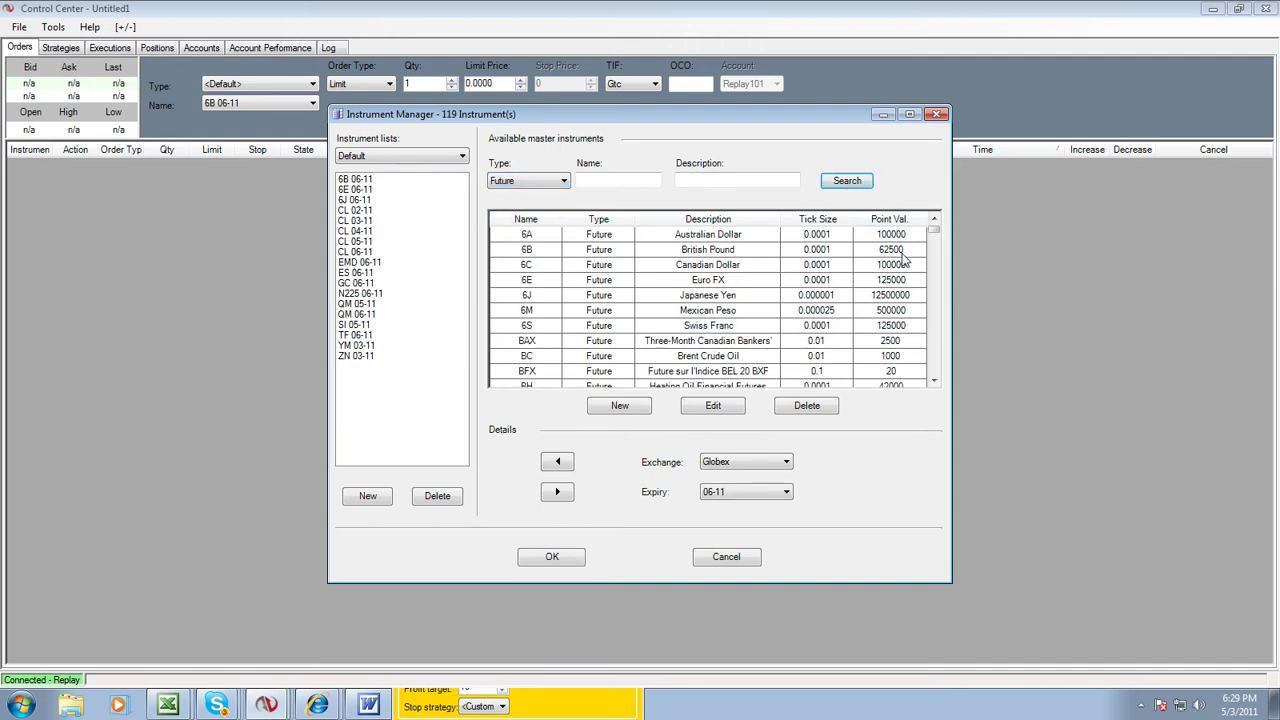
left_click_drag(935, 383, 935, 385)
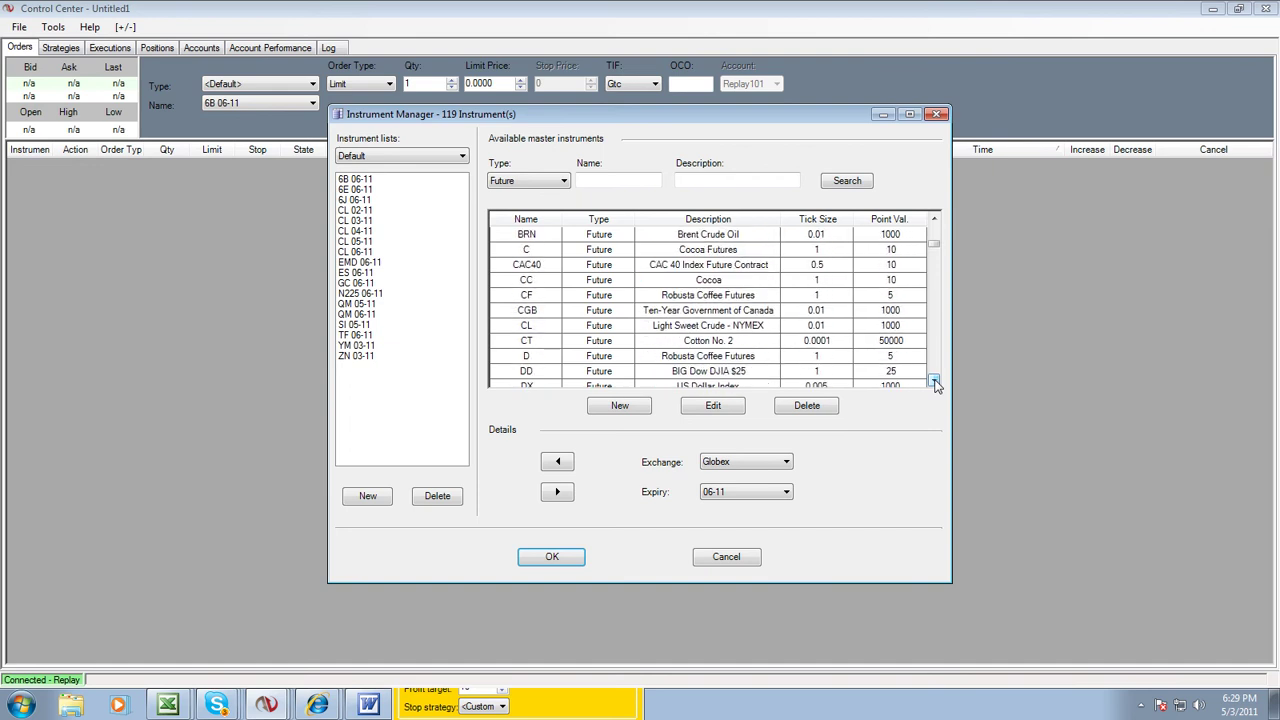
left_click(525, 335)
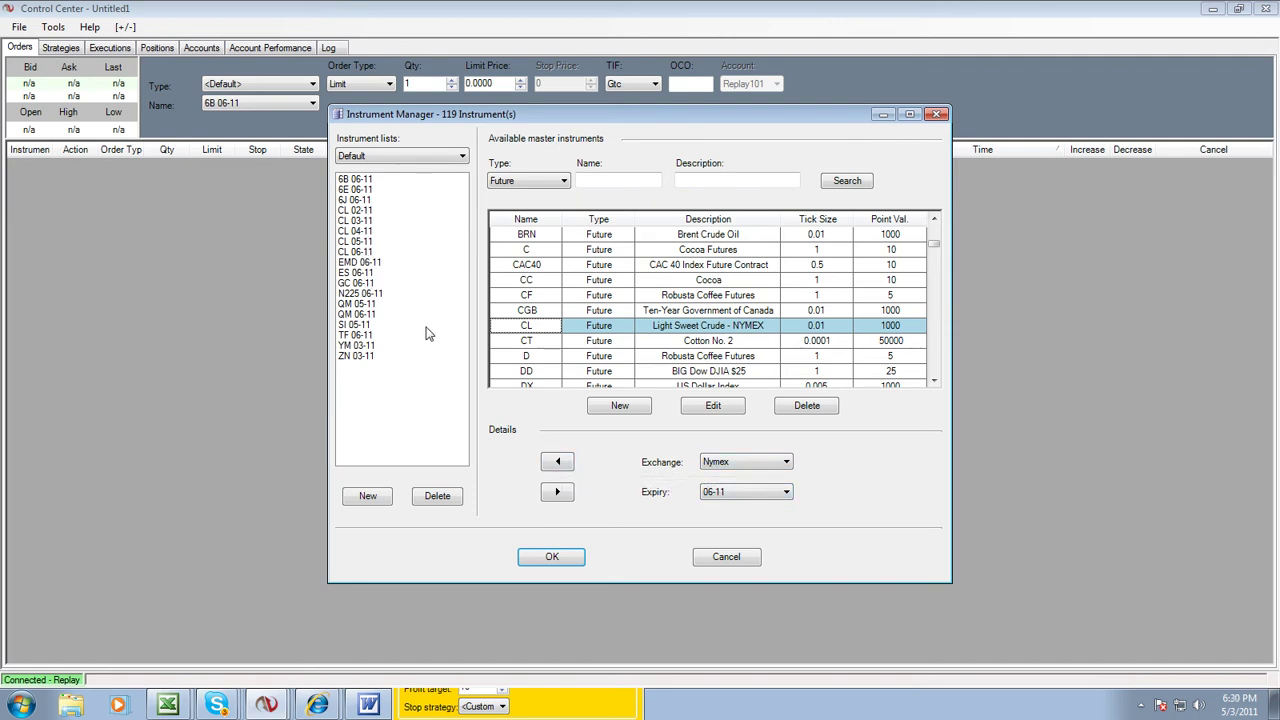
left_click(546, 562)
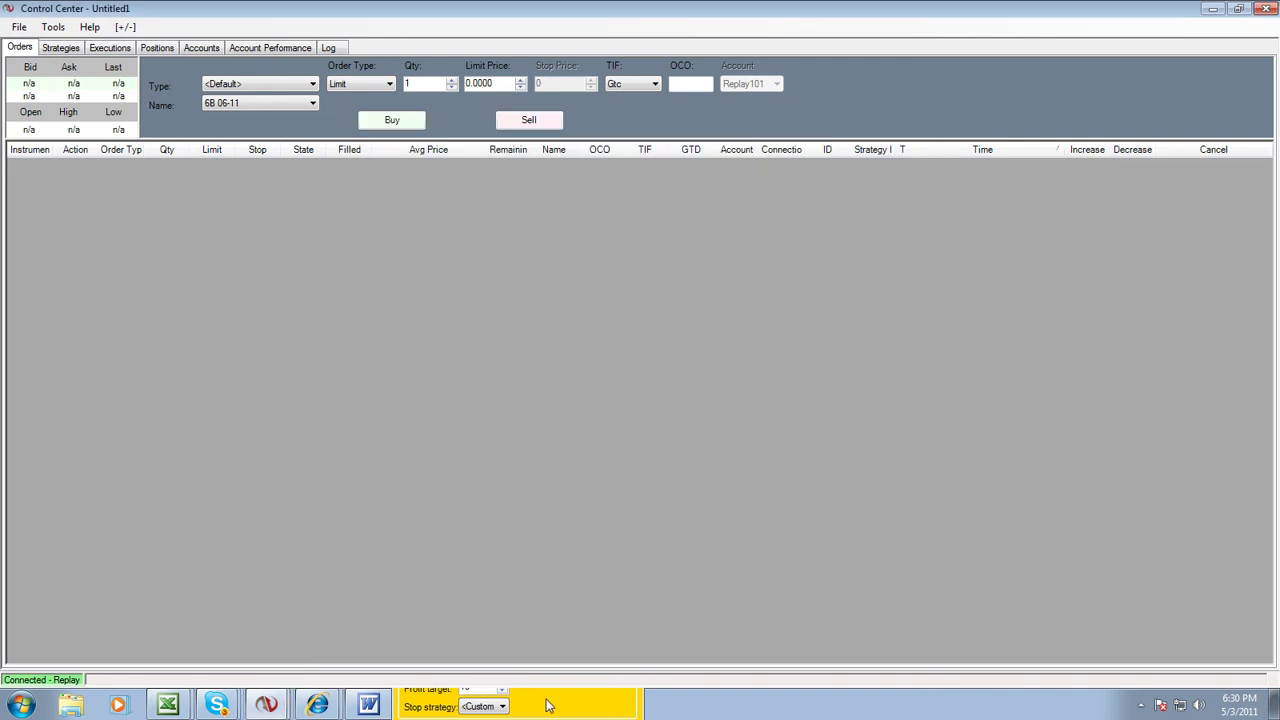
Minimize the Control Center, set the 'ten' SuperDOM beside 'twenty', and enter a 1-lot short
left_click(1212, 8)
left_click(668, 258)
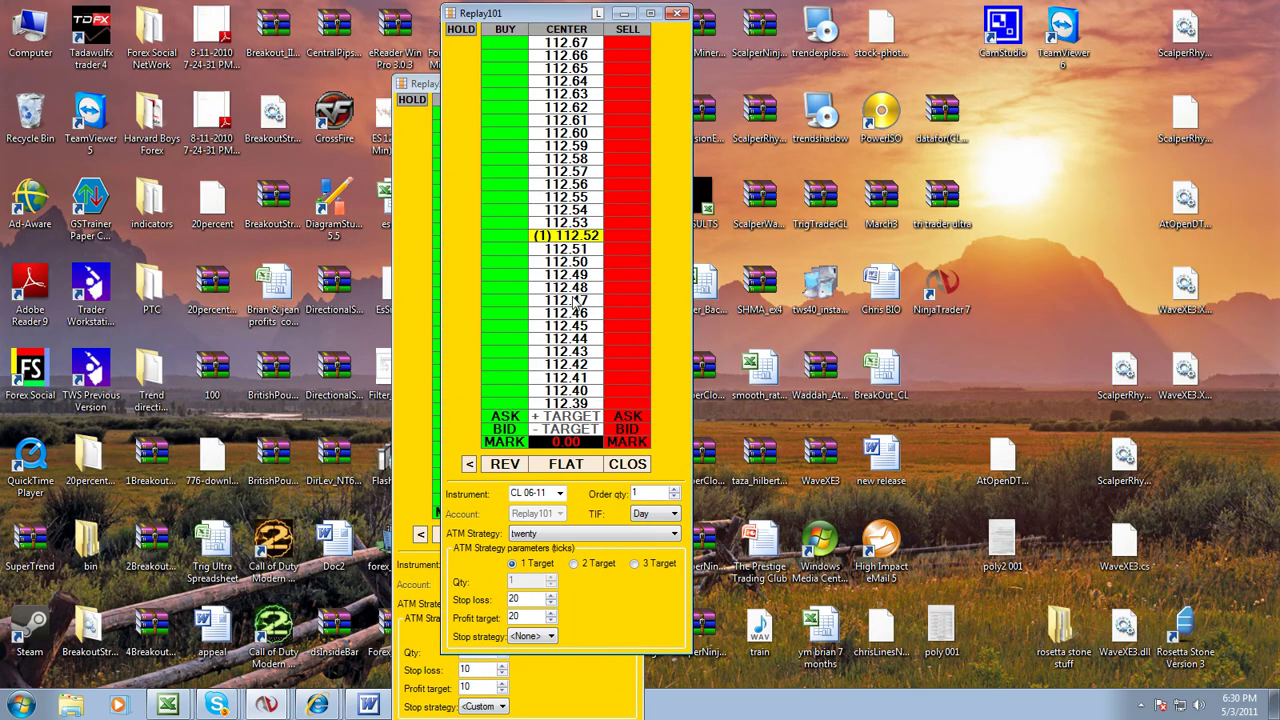
left_click_drag(415, 86, 212, 23)
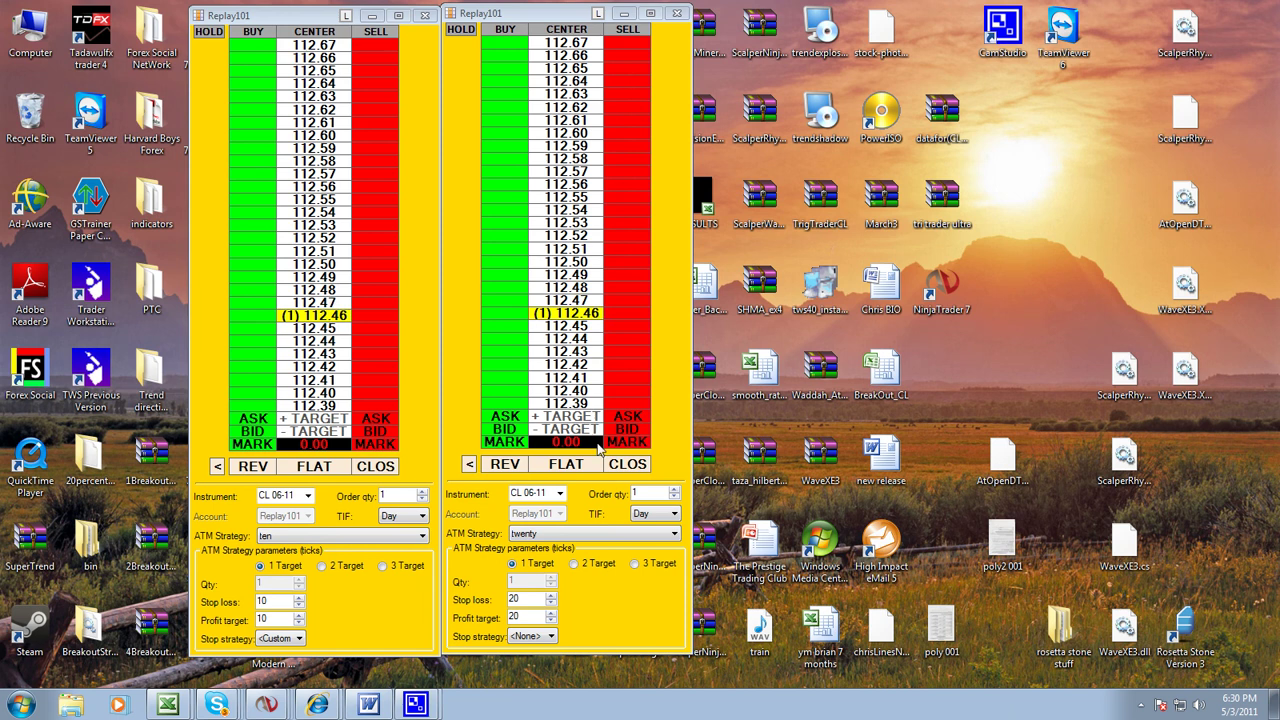
left_click(622, 352)
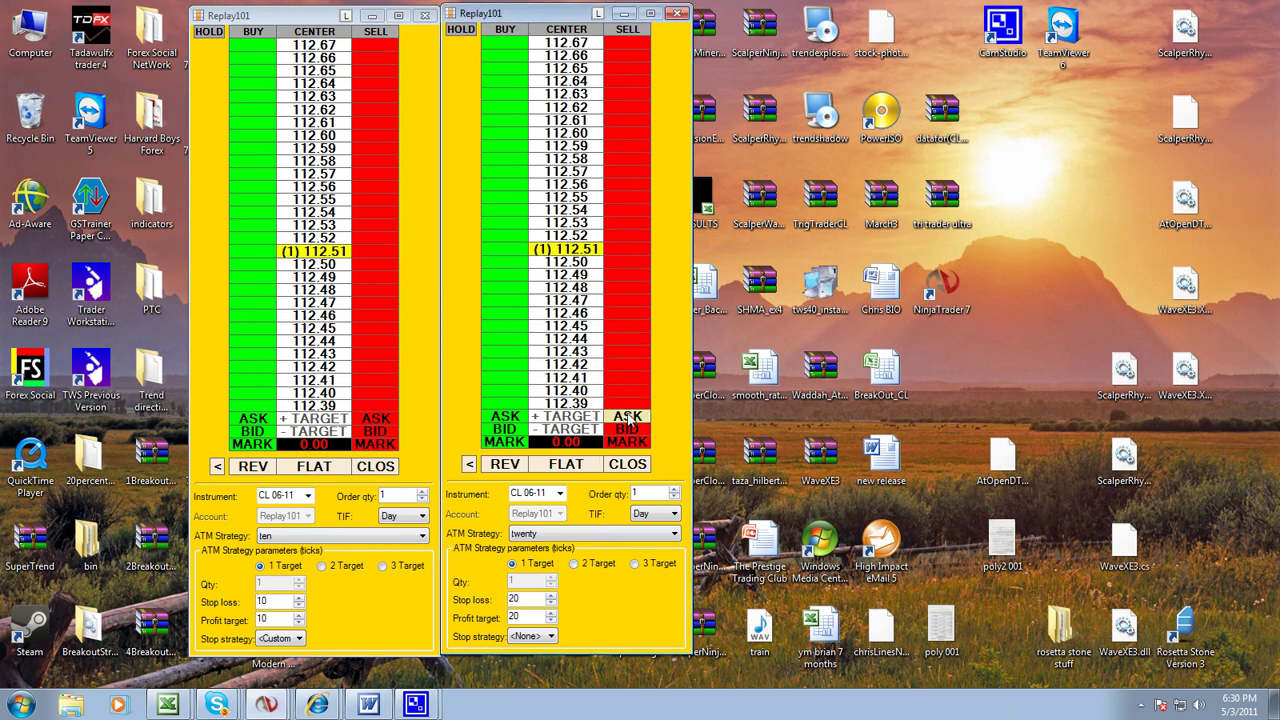